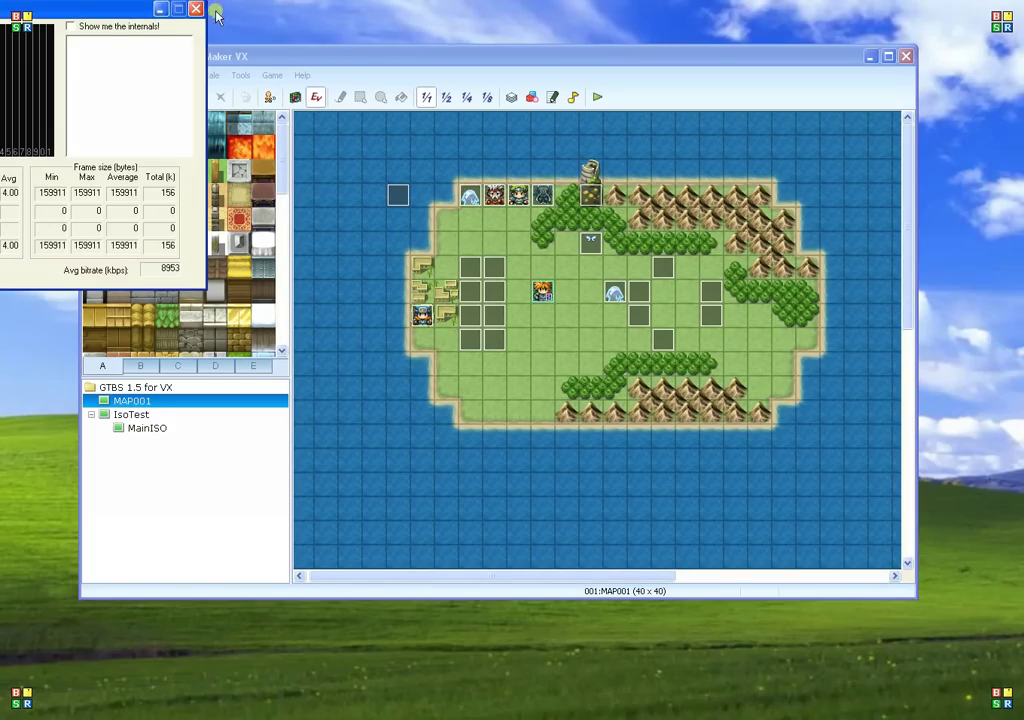
Step: Open the game's scripts briefly and close the Script Editor without changes
{"action": "left_click", "coordinate": [196, 9]}
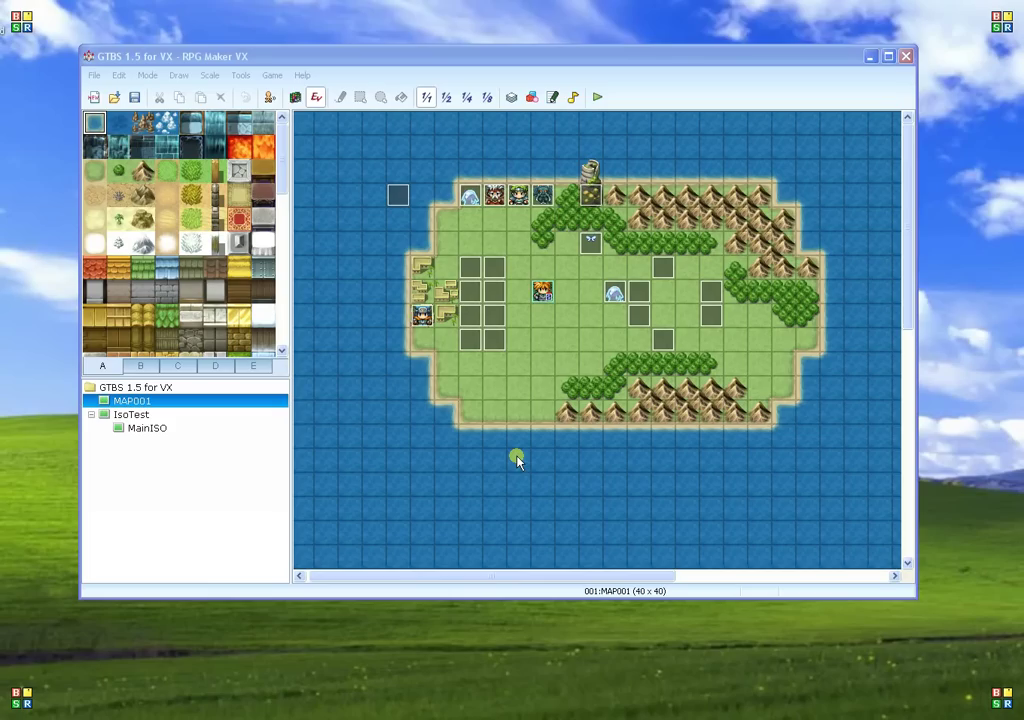
{"action": "left_click", "coordinate": [551, 98]}
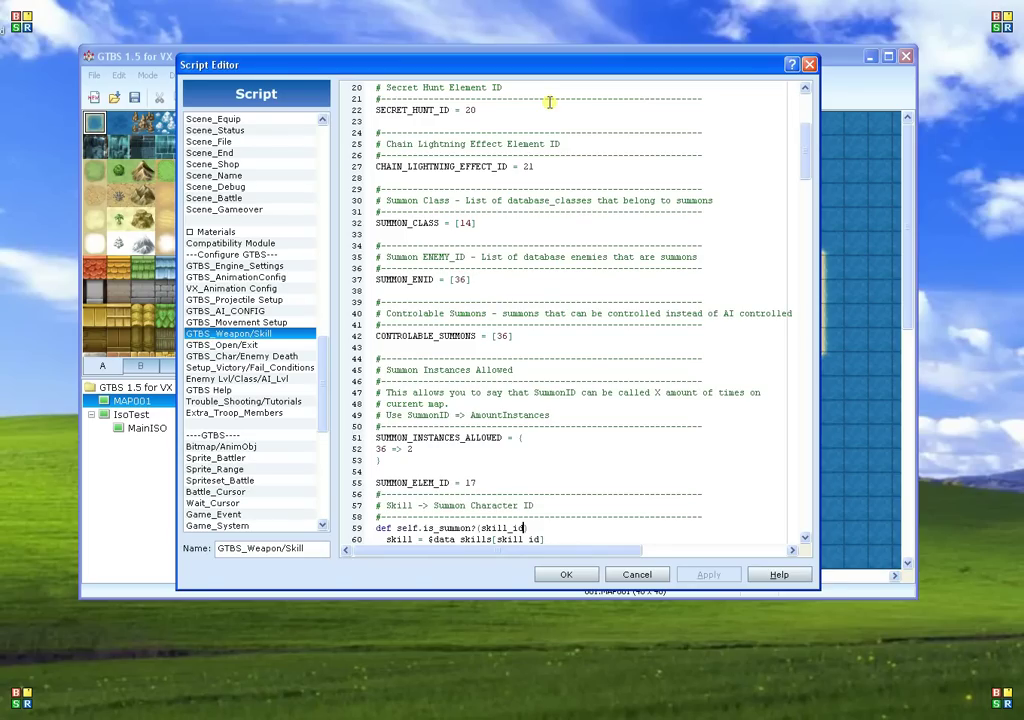
{"action": "left_click", "coordinate": [650, 576]}
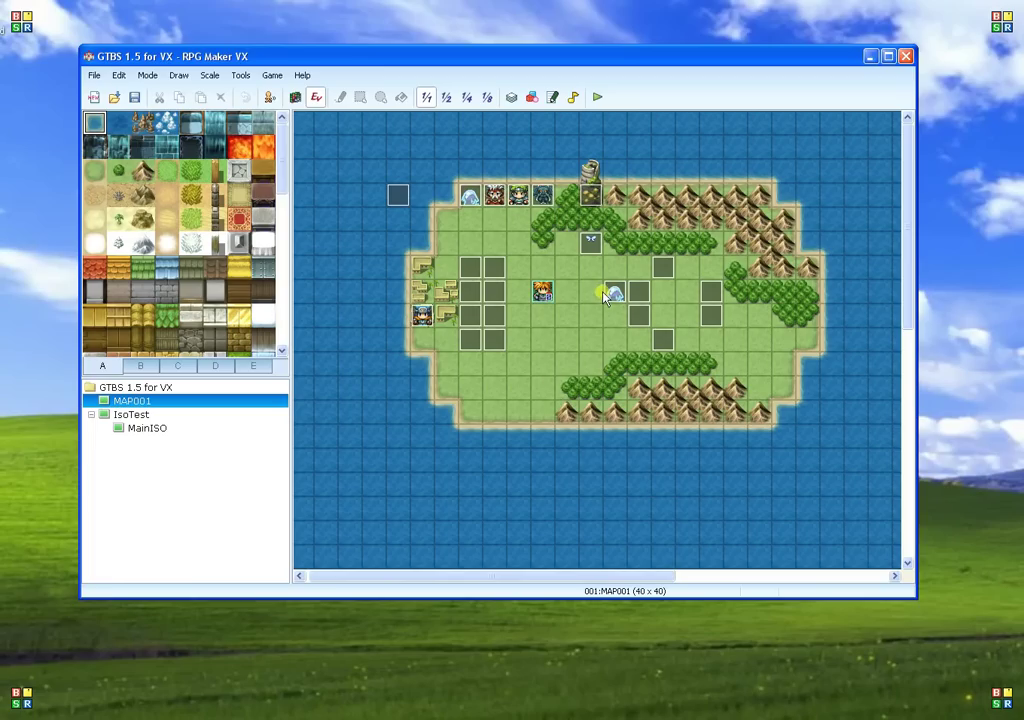
Step: Inspect actor 036:Gilthyr and skill 100:Gilthyr in the Database, then close it unsaved
{"action": "key", "text": "F9"}
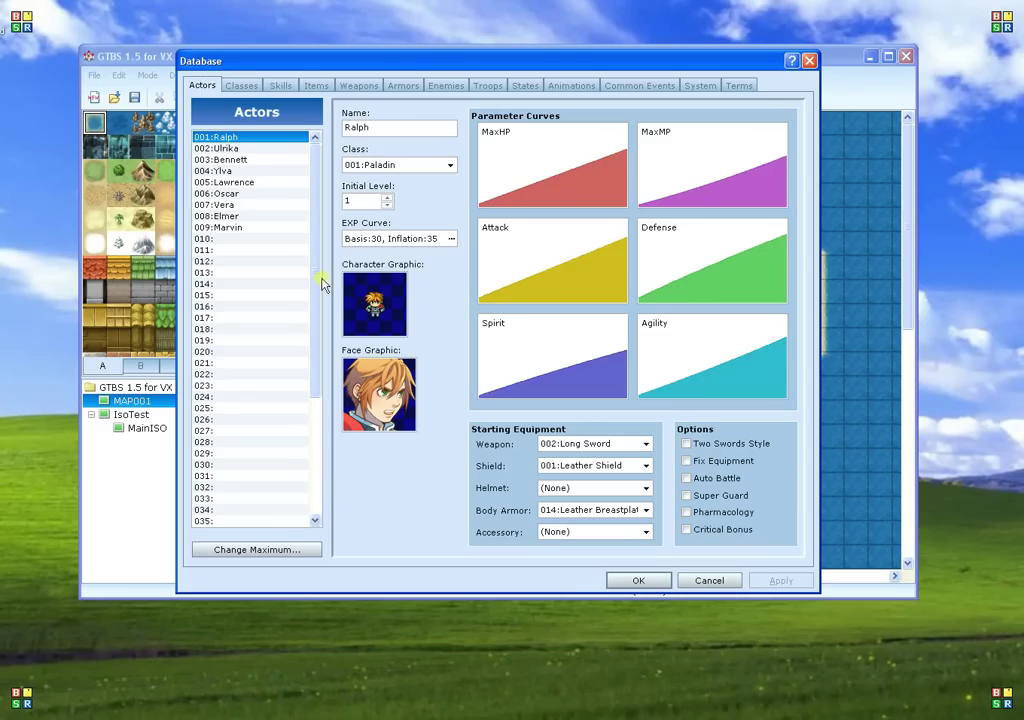
{"action": "scroll", "coordinate": [304, 322], "scroll_direction": "down", "scroll_amount": 5}
{"action": "scroll", "coordinate": [302, 293], "scroll_direction": "up", "scroll_amount": 5}
{"action": "scroll", "coordinate": [263, 377], "scroll_direction": "down", "scroll_amount": 5}
{"action": "left_click", "coordinate": [263, 374]}
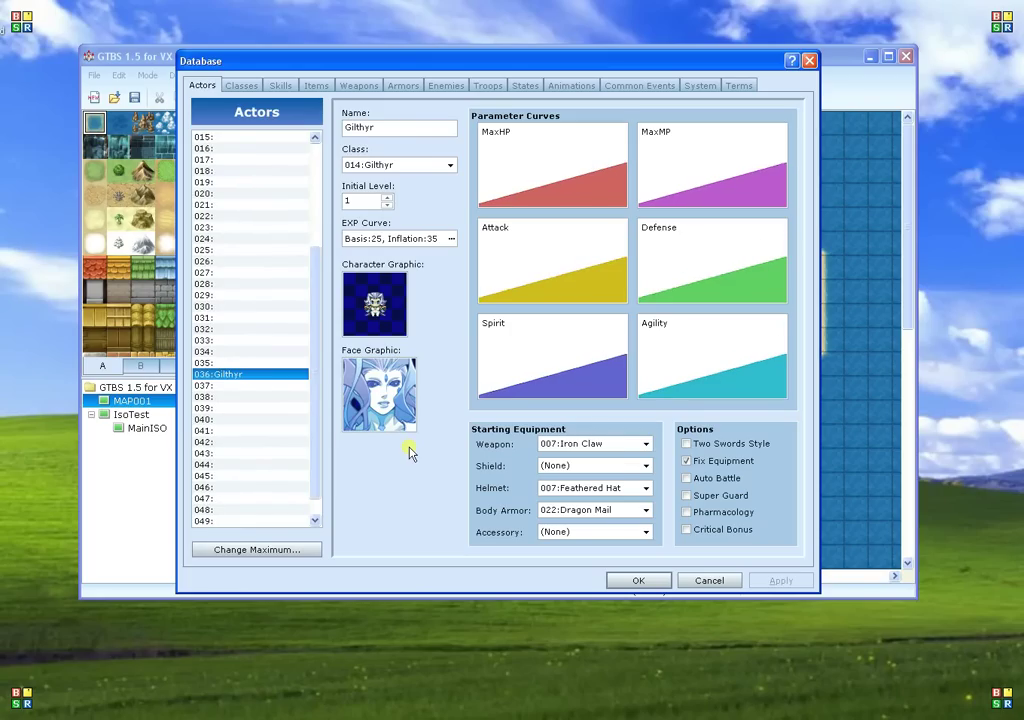
{"action": "left_click_drag", "start_coordinate": [315, 384], "coordinate": [312, 357]}
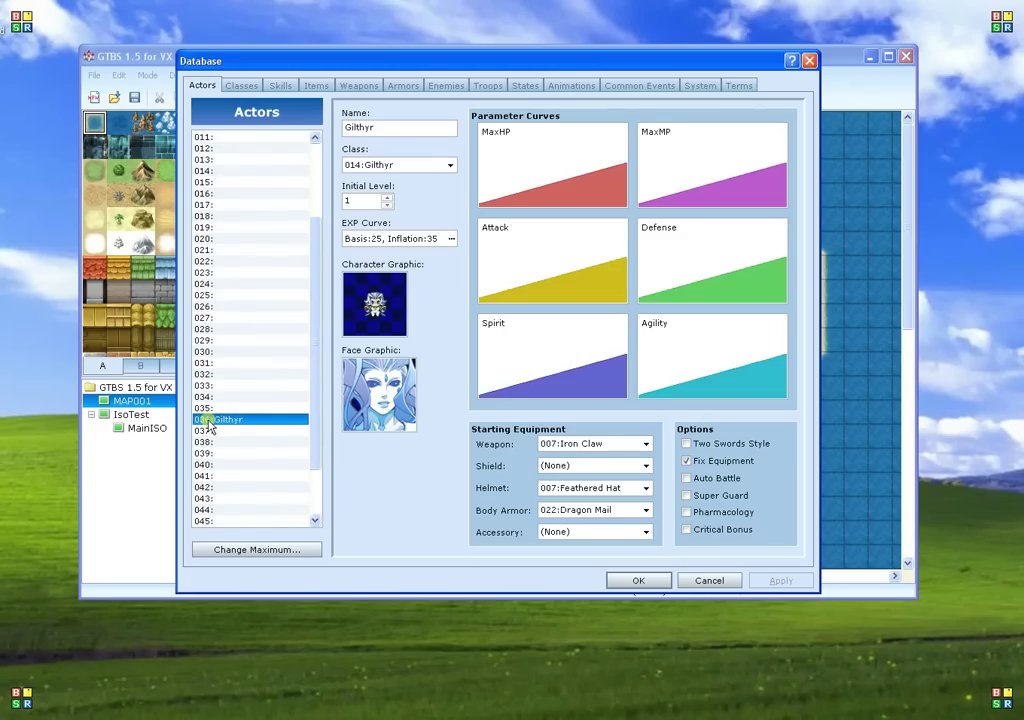
{"action": "left_click_drag", "start_coordinate": [311, 347], "coordinate": [290, 155]}
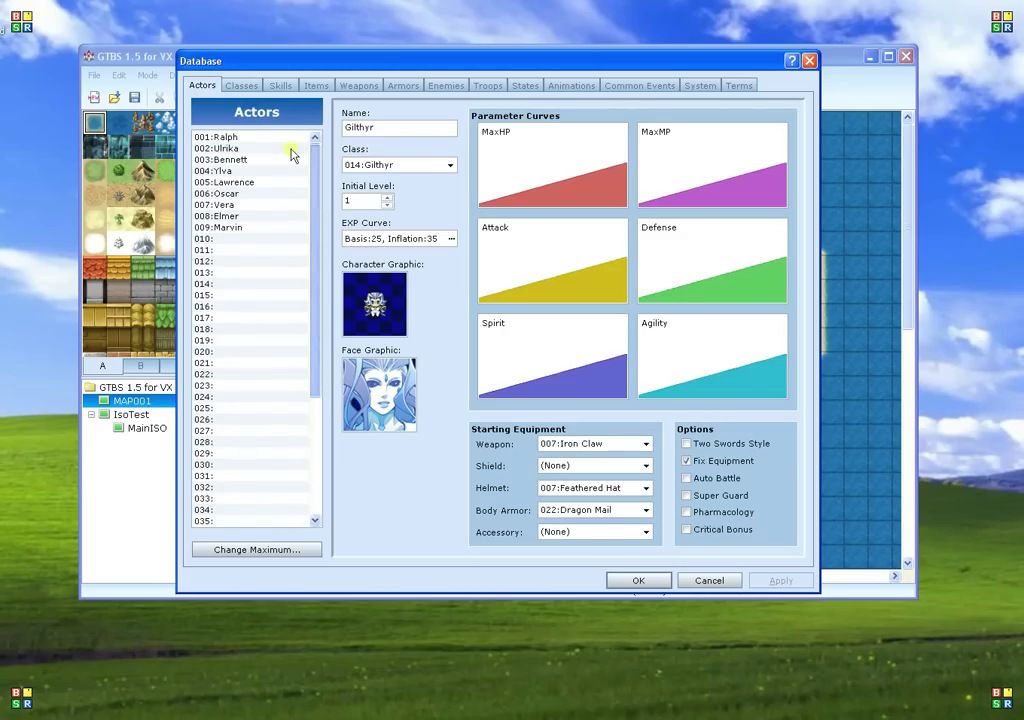
{"action": "left_click", "coordinate": [284, 88]}
{"action": "left_click_drag", "start_coordinate": [313, 201], "coordinate": [316, 440]}
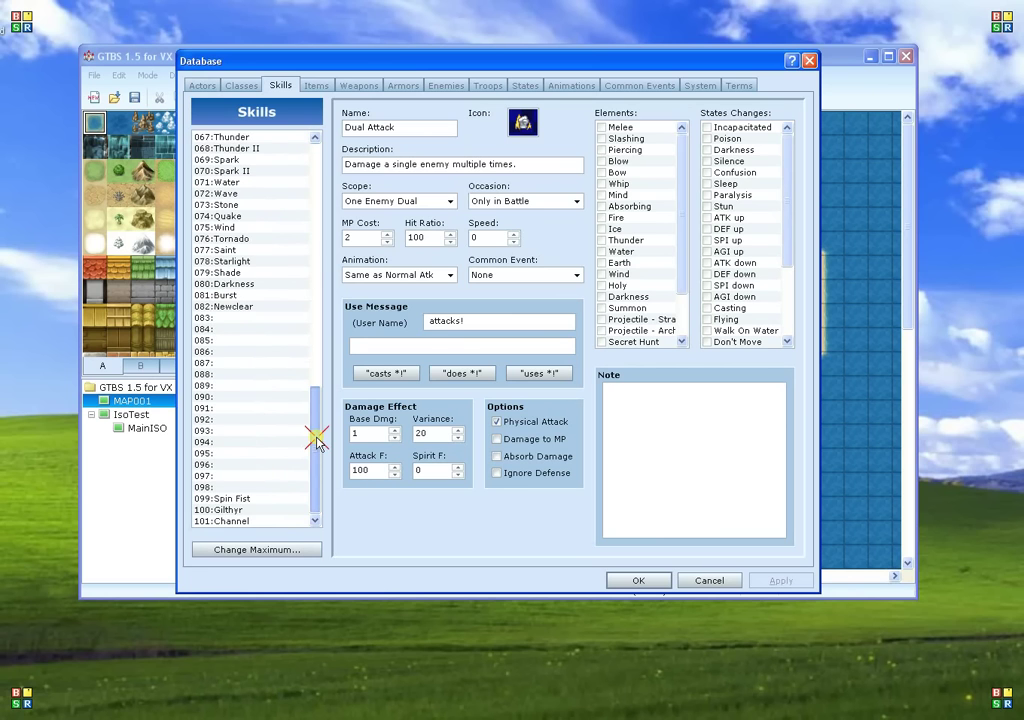
{"action": "left_click", "coordinate": [206, 511]}
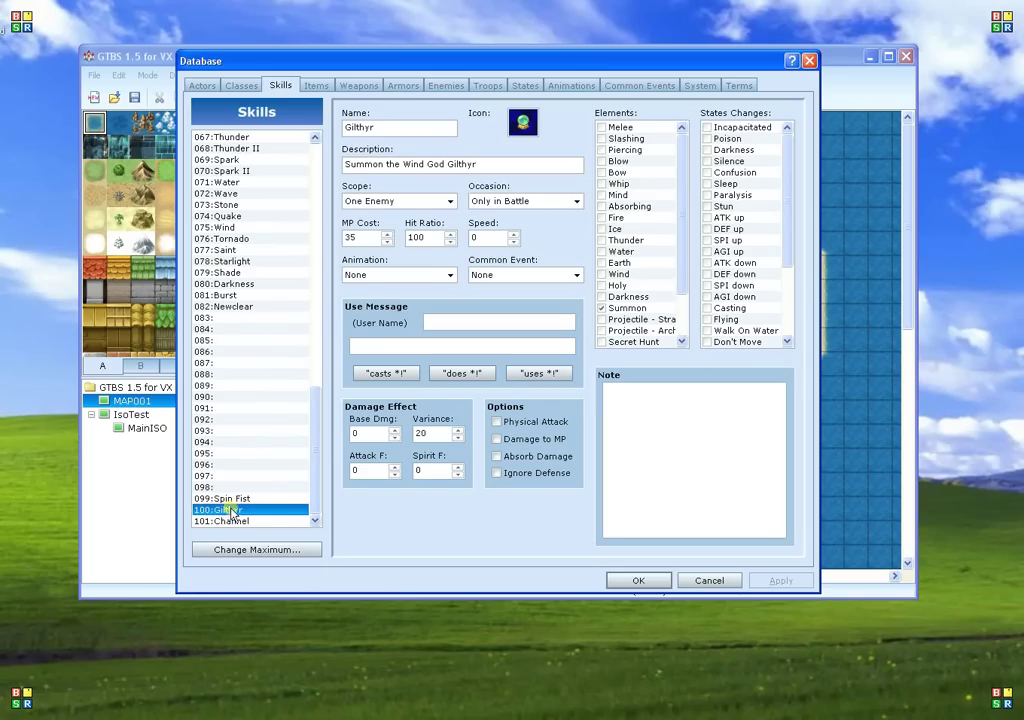
{"action": "left_click", "coordinate": [709, 580]}
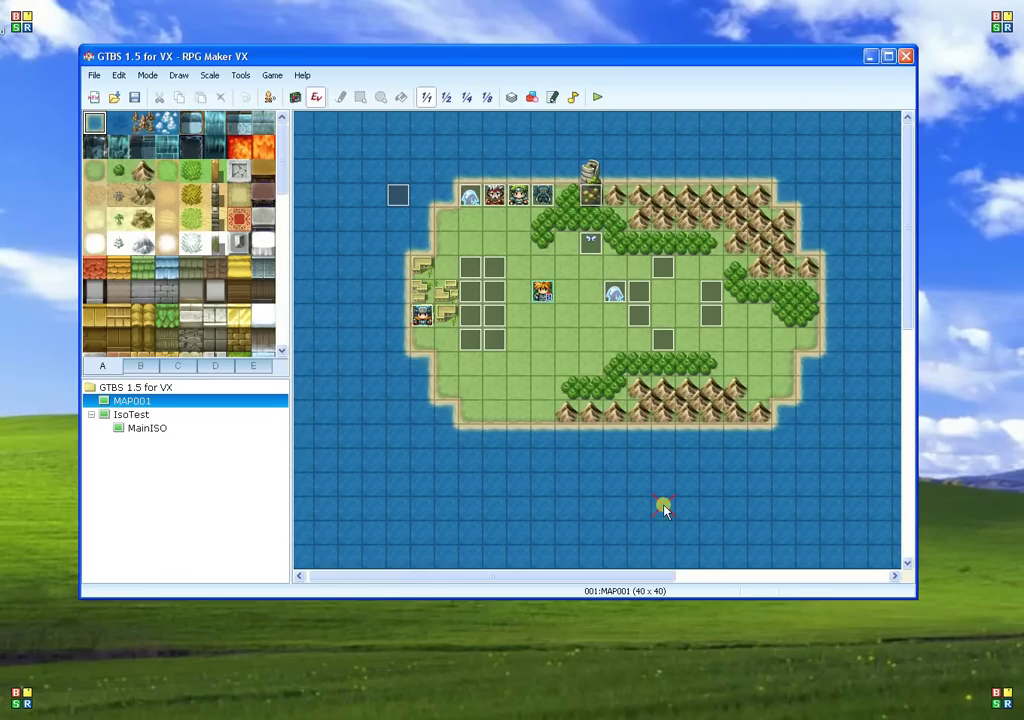
Step: Scroll through the scripts once more and cancel out of the Script Editor
{"action": "left_click", "coordinate": [551, 97]}
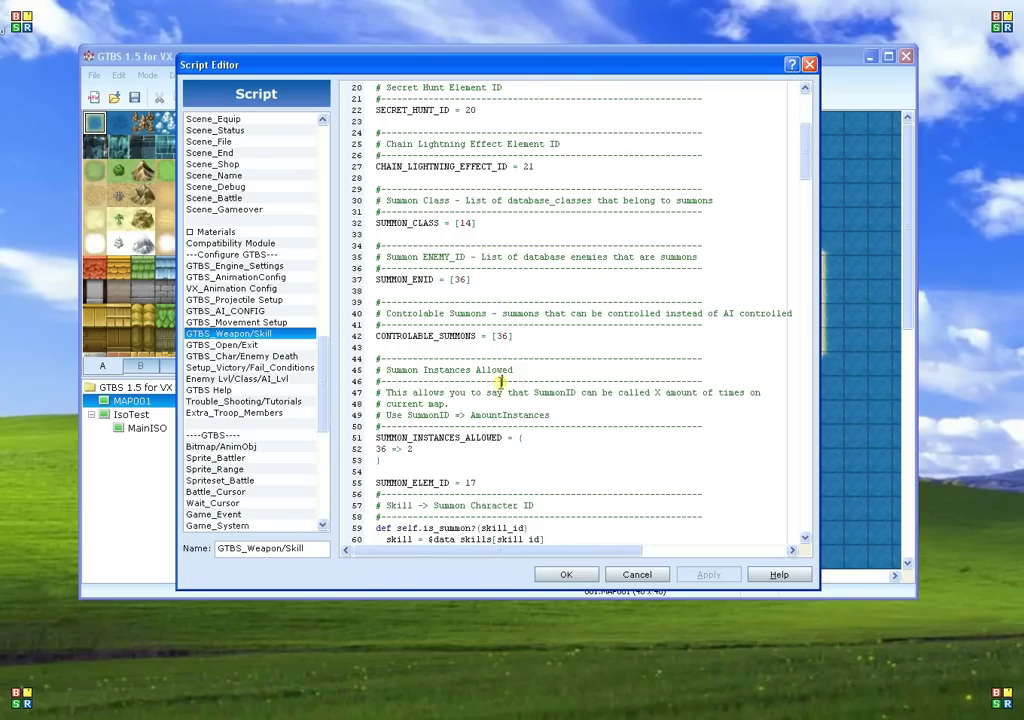
{"action": "scroll", "coordinate": [503, 405], "scroll_direction": "down", "scroll_amount": 2}
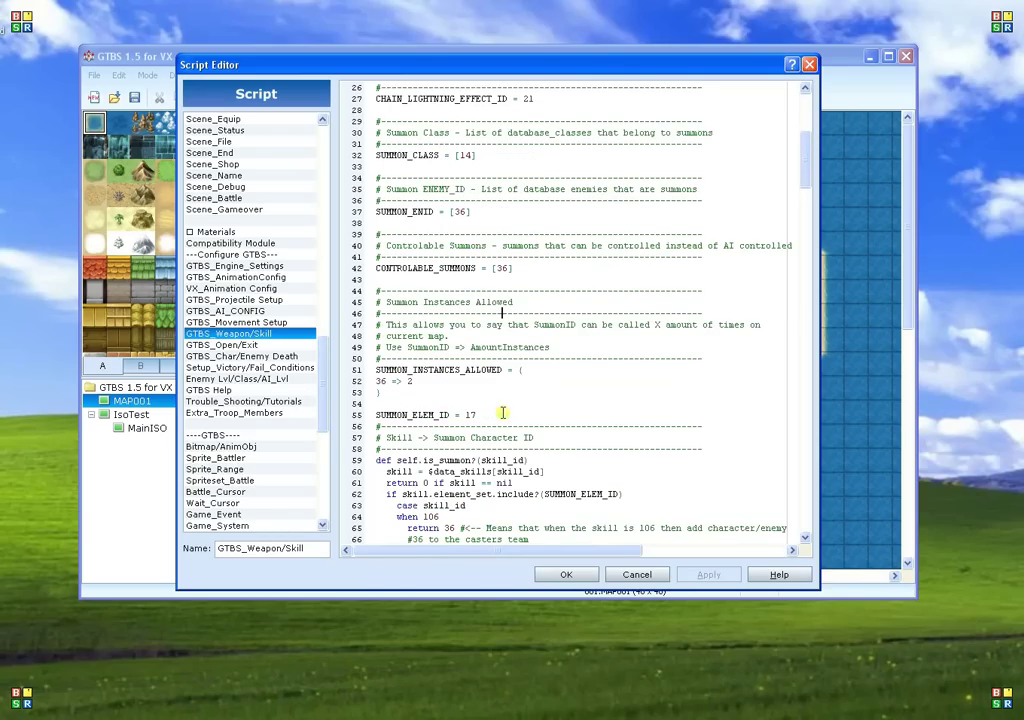
{"action": "left_click", "coordinate": [636, 575]}
Step: Check the Summon element on the Gilthyr skill and confirm it is 017:Summon on the System tab
{"action": "left_click", "coordinate": [511, 97]}
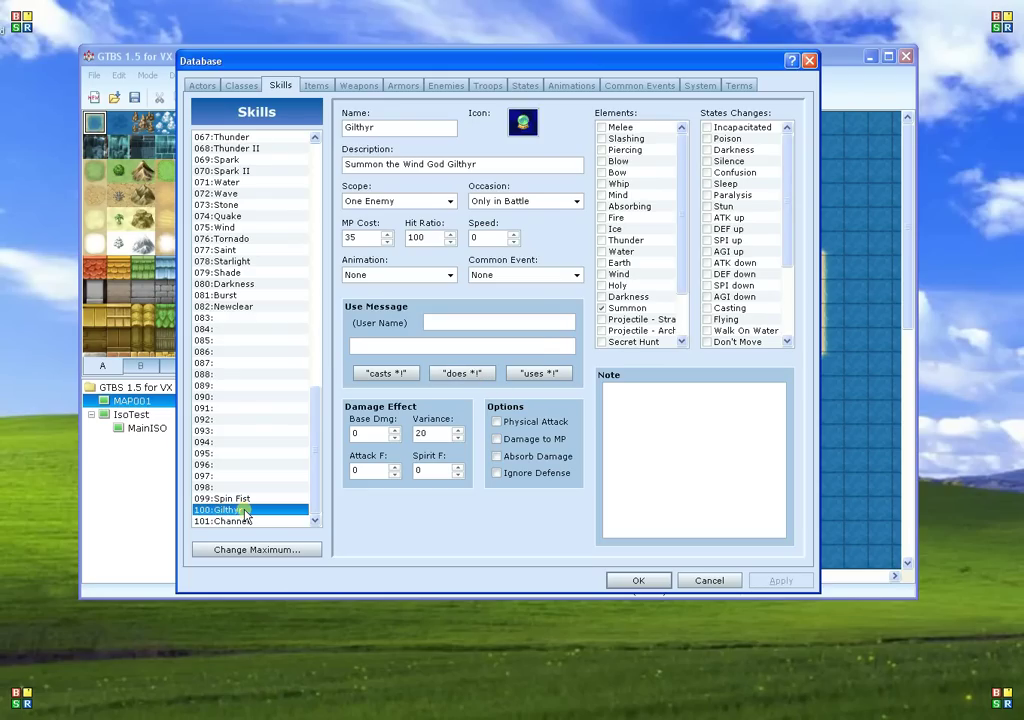
{"action": "left_click", "coordinate": [641, 311]}
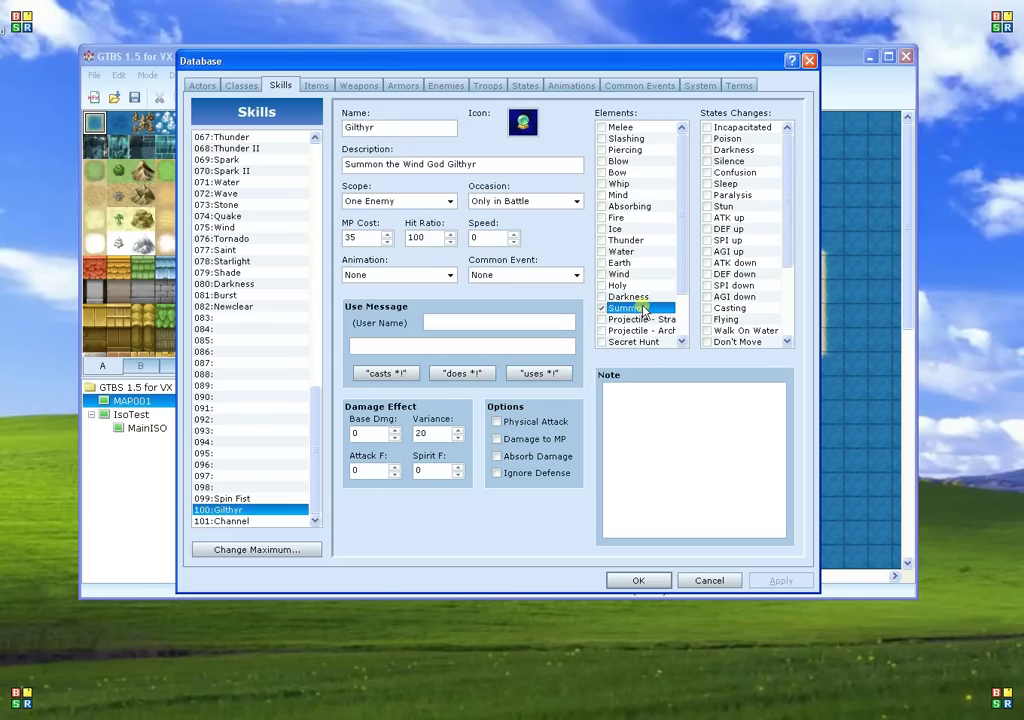
{"action": "left_click", "coordinate": [700, 86]}
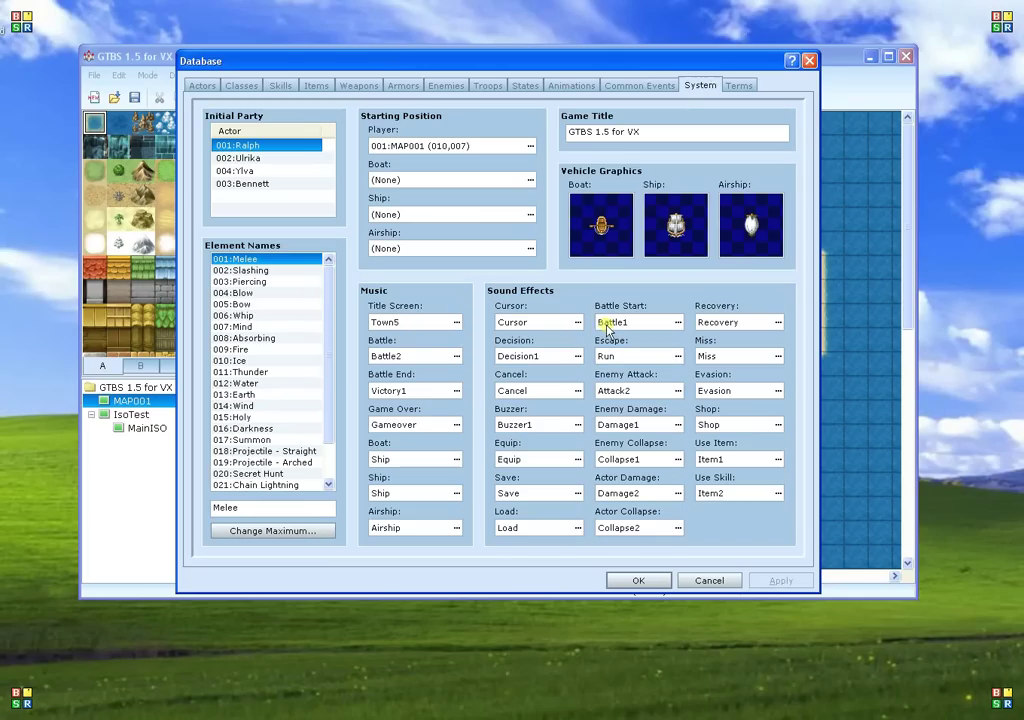
{"action": "left_click", "coordinate": [255, 440]}
{"action": "left_click", "coordinate": [638, 580]}
Step: Find the SUMMON_ELEM_ID = 17 line in the GTBS_Weapon/Skill script
{"action": "left_click", "coordinate": [552, 97]}
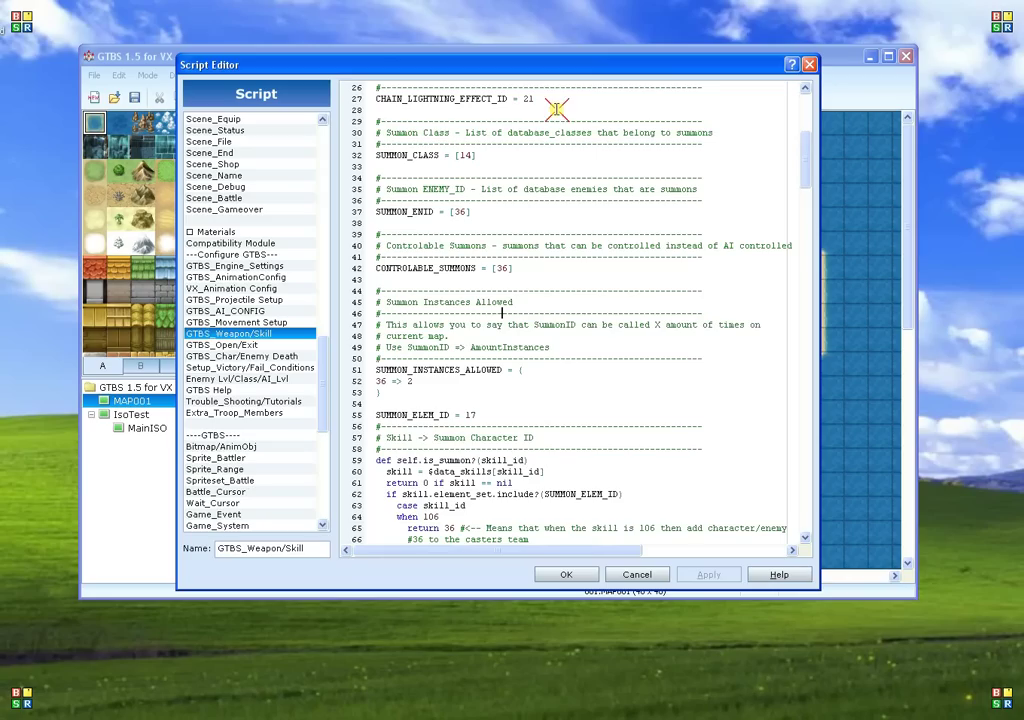
{"action": "left_click_drag", "start_coordinate": [378, 415], "coordinate": [524, 413]}
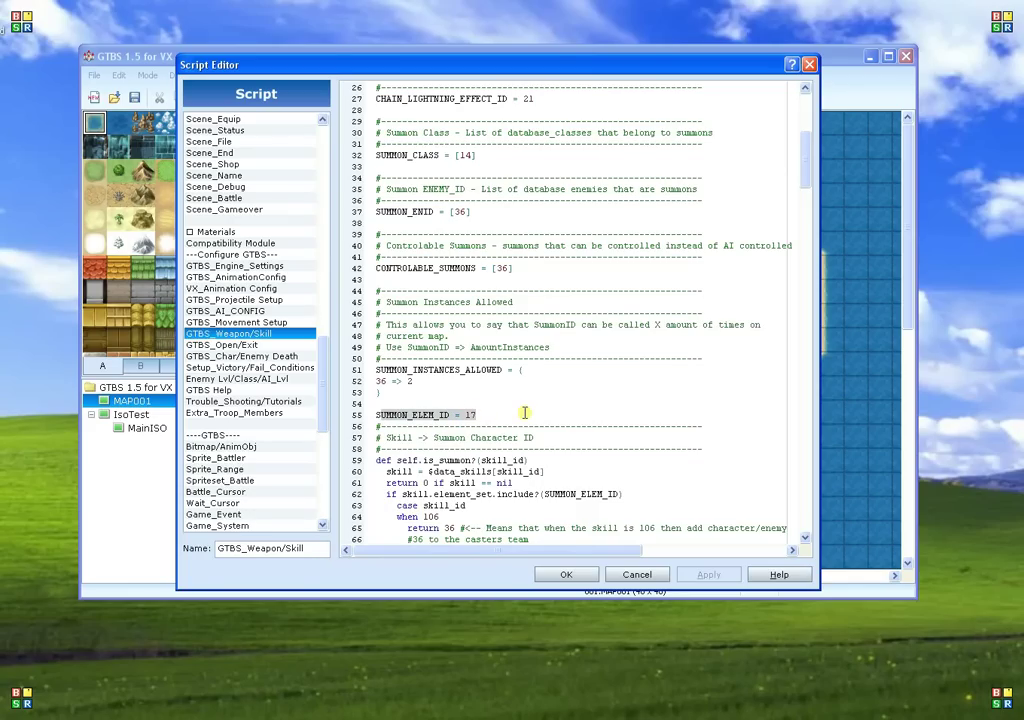
{"action": "left_click", "coordinate": [509, 414]}
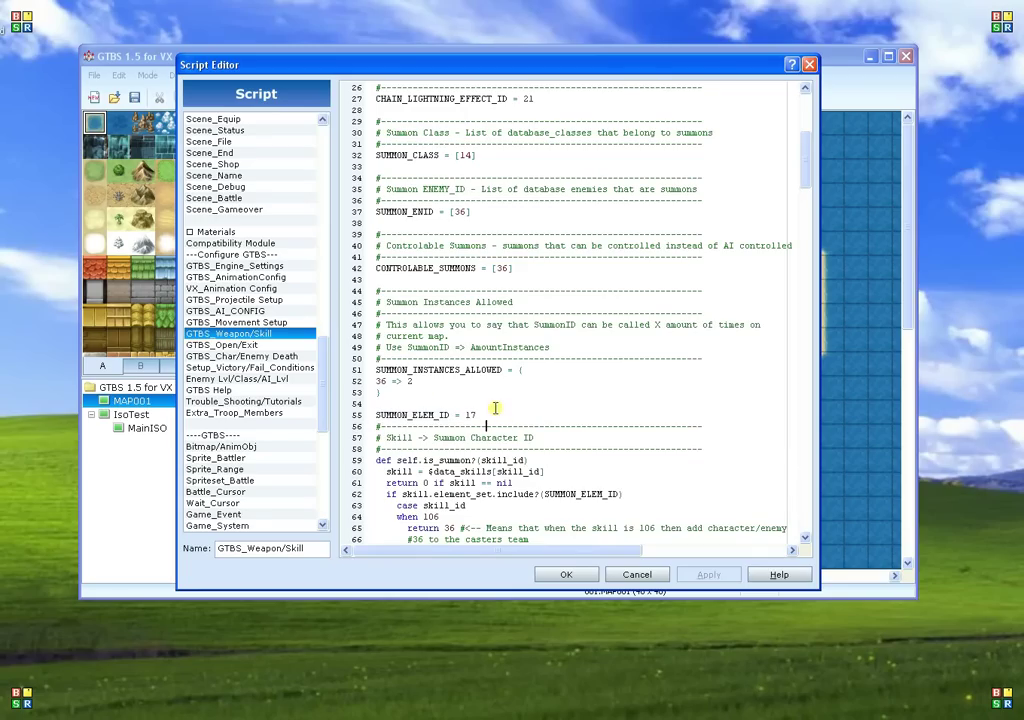
Step: Change the is_summon? skill number on line 64 from 106 to 100 and apply
{"action": "scroll", "coordinate": [497, 420], "scroll_direction": "down", "scroll_amount": 3}
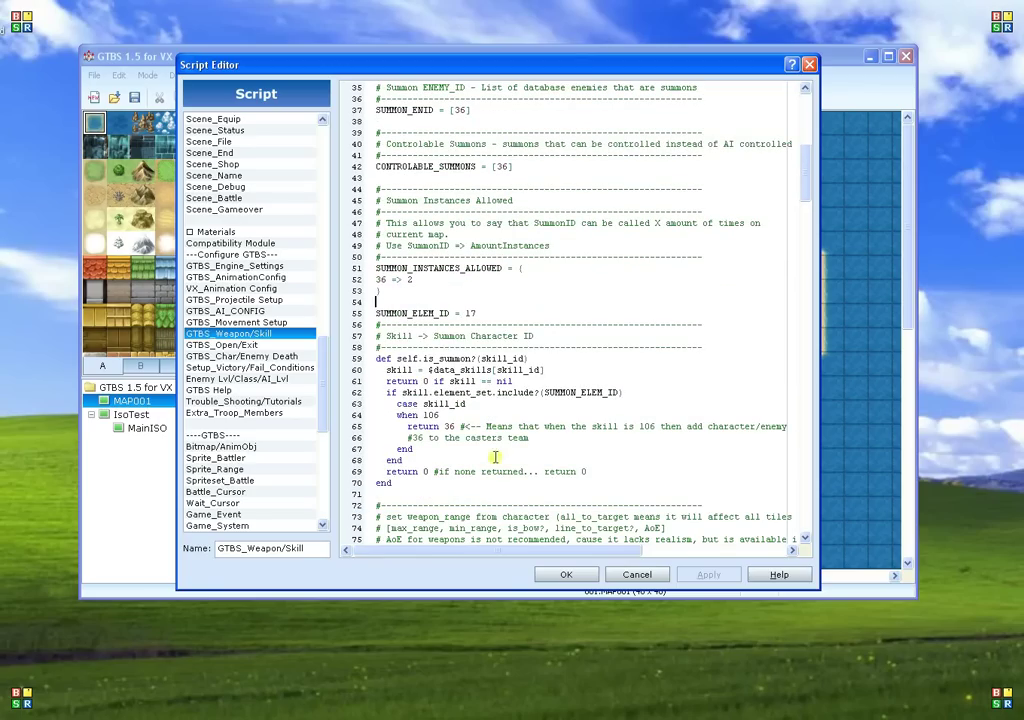
{"action": "double_click", "coordinate": [500, 358]}
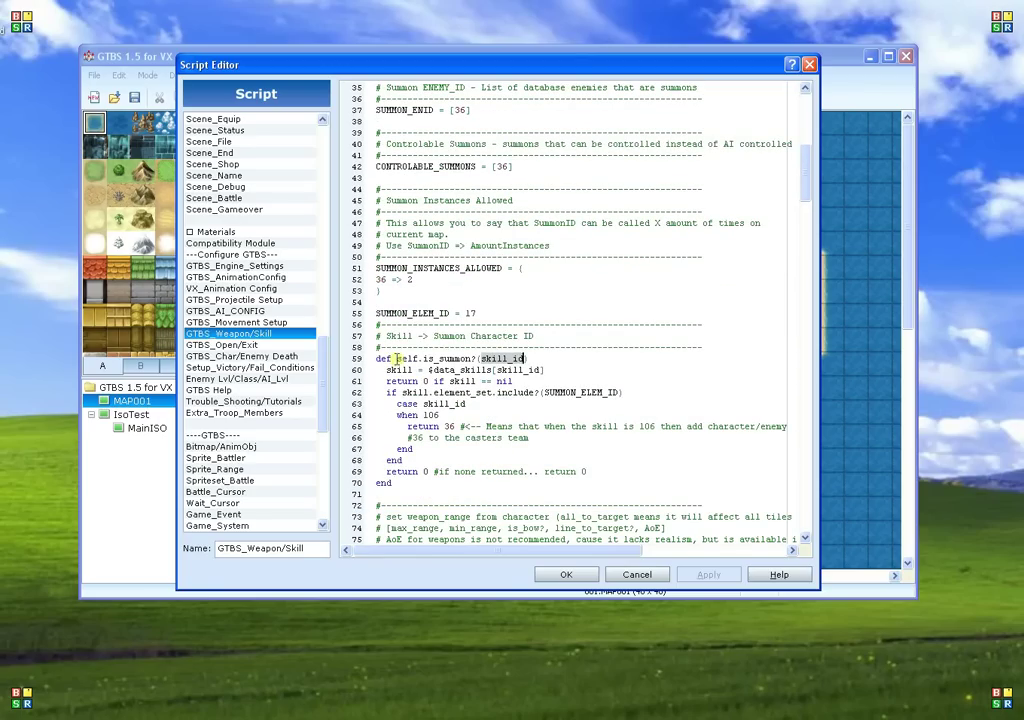
{"action": "left_click_drag", "start_coordinate": [397, 358], "coordinate": [475, 359]}
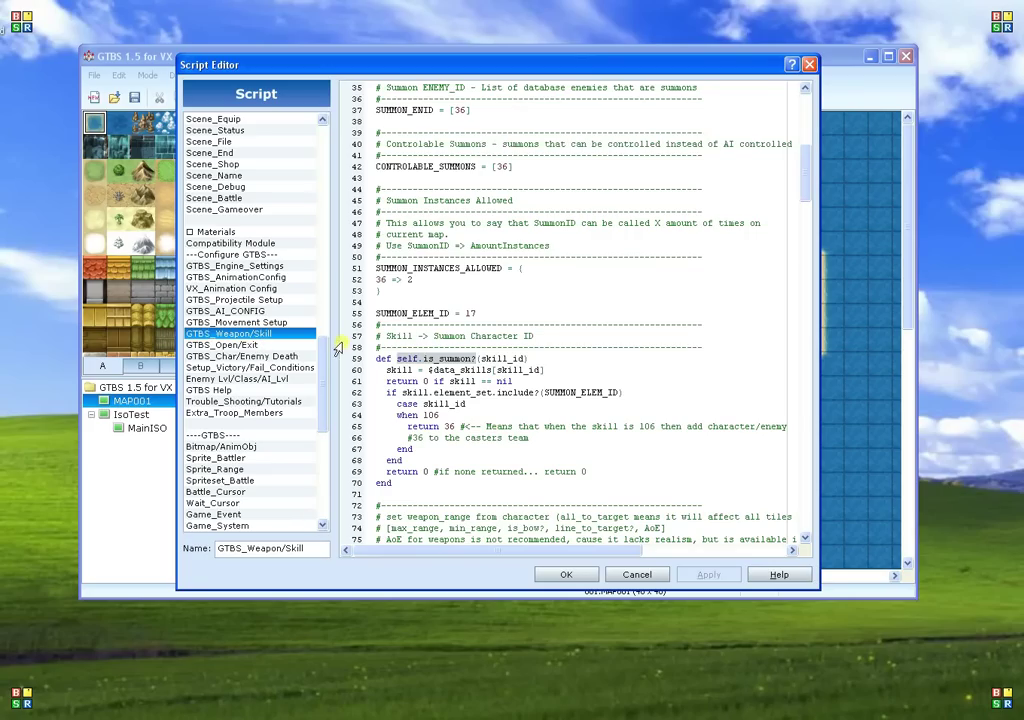
{"action": "left_click", "coordinate": [434, 414]}
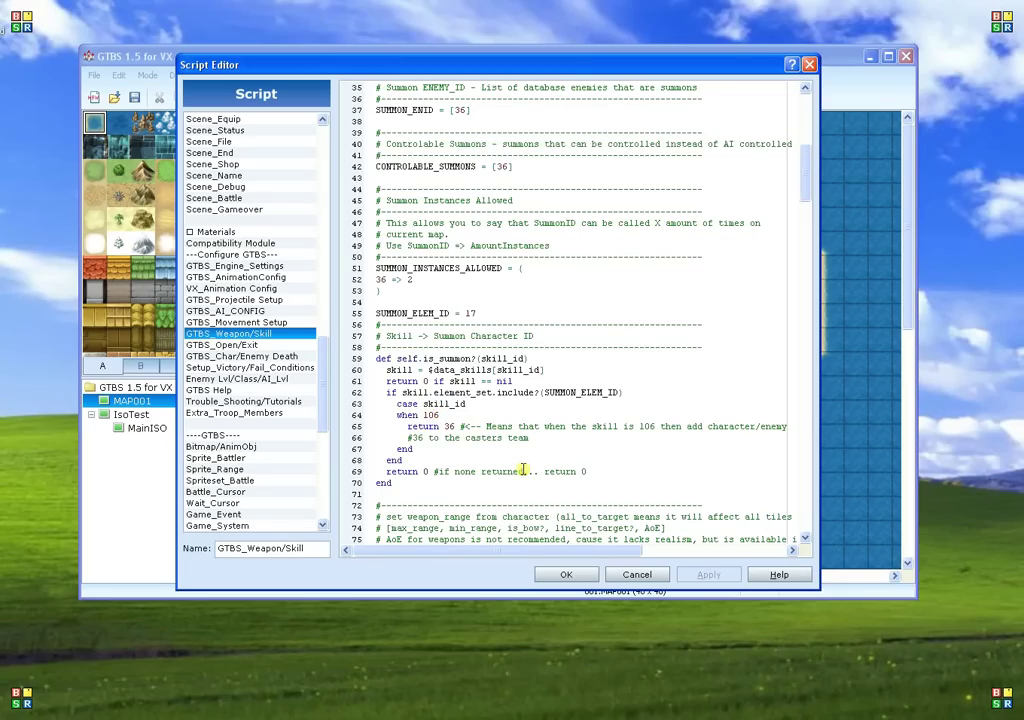
{"action": "key", "text": "BackSpace"}
{"action": "type", "text": "0"}
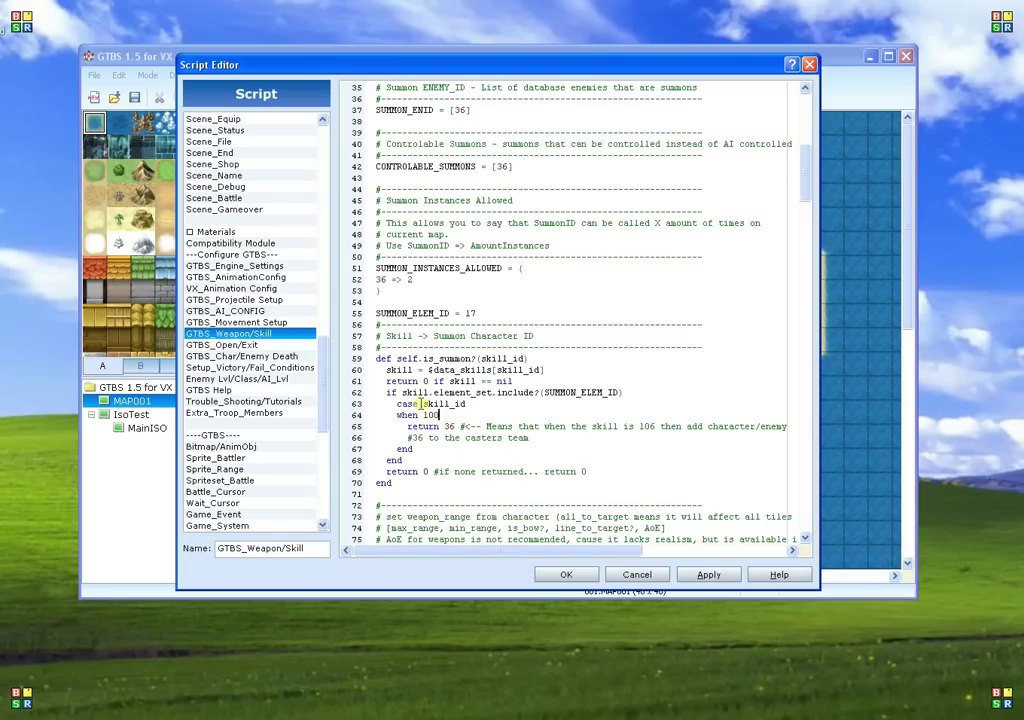
{"action": "left_click", "coordinate": [708, 574]}
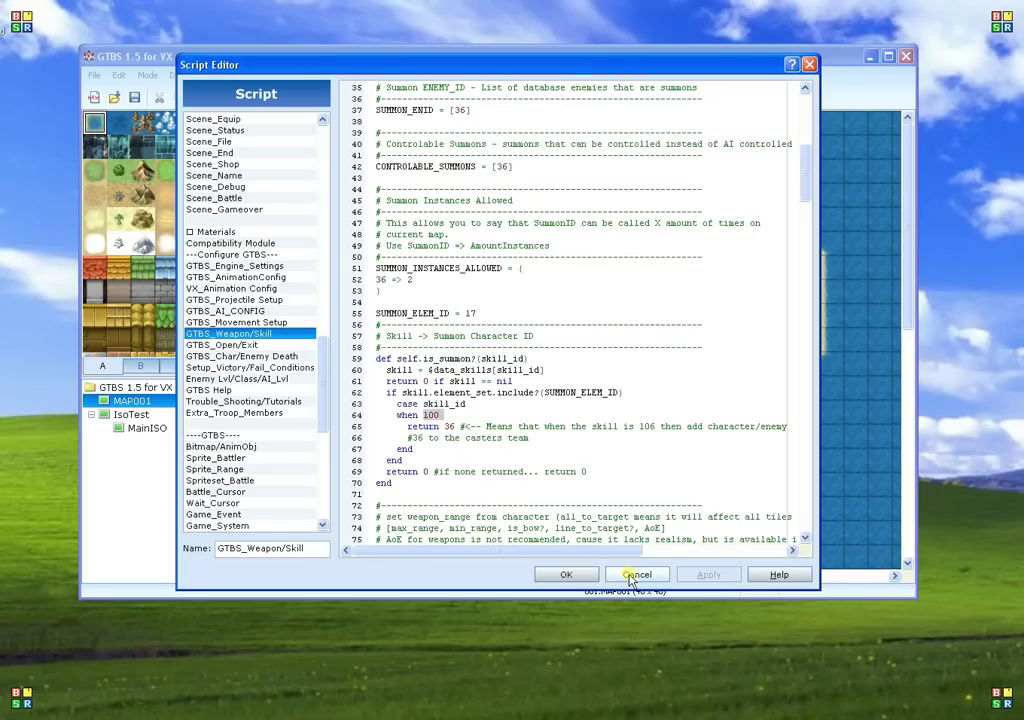
Step: Confirm skill 100:Gilthyr in the Database's Skills list, then close the Database
{"action": "left_click", "coordinate": [636, 575]}
{"action": "left_click", "coordinate": [516, 98]}
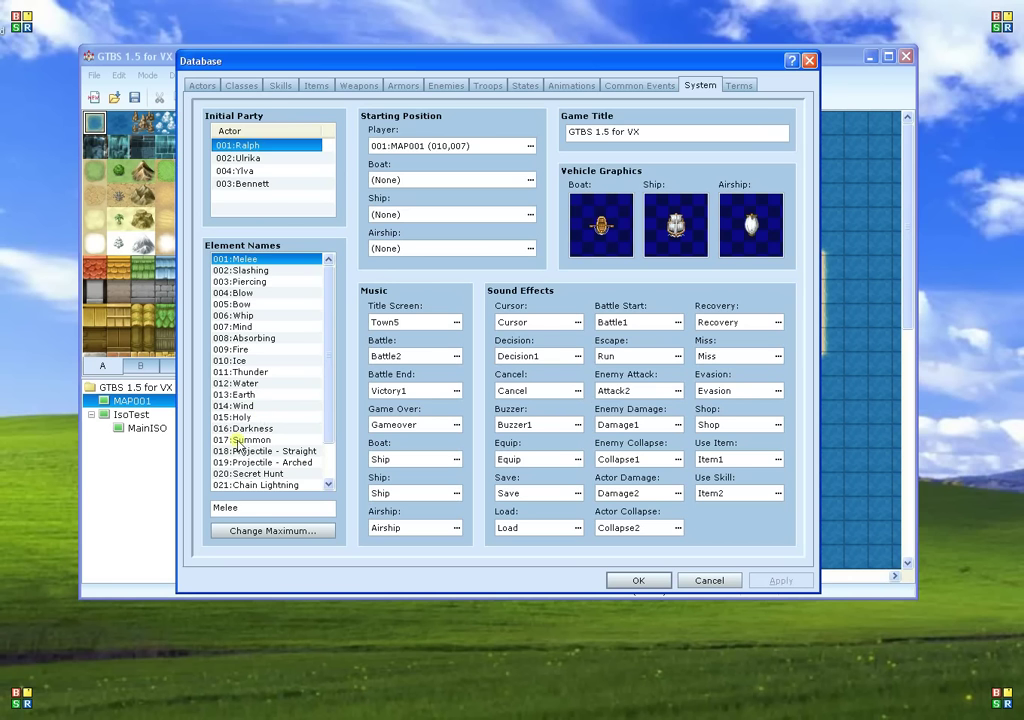
{"action": "left_click", "coordinate": [280, 85]}
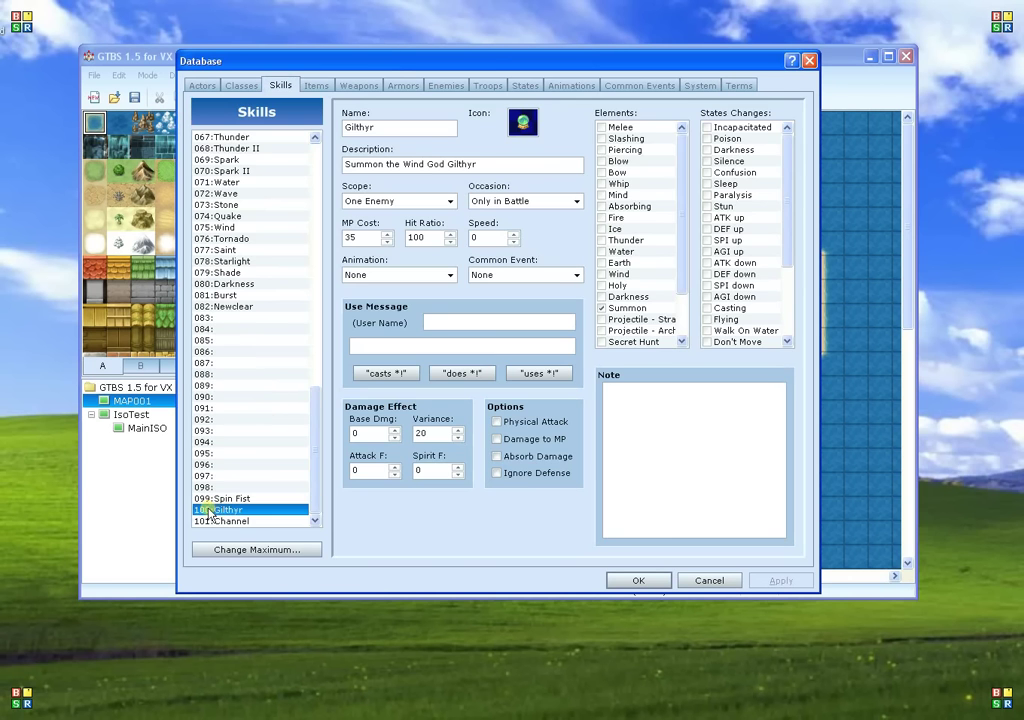
{"action": "left_click", "coordinate": [700, 579]}
Step: Verify the summon check reads 'when 100' returning summon 36
{"action": "left_click", "coordinate": [568, 97]}
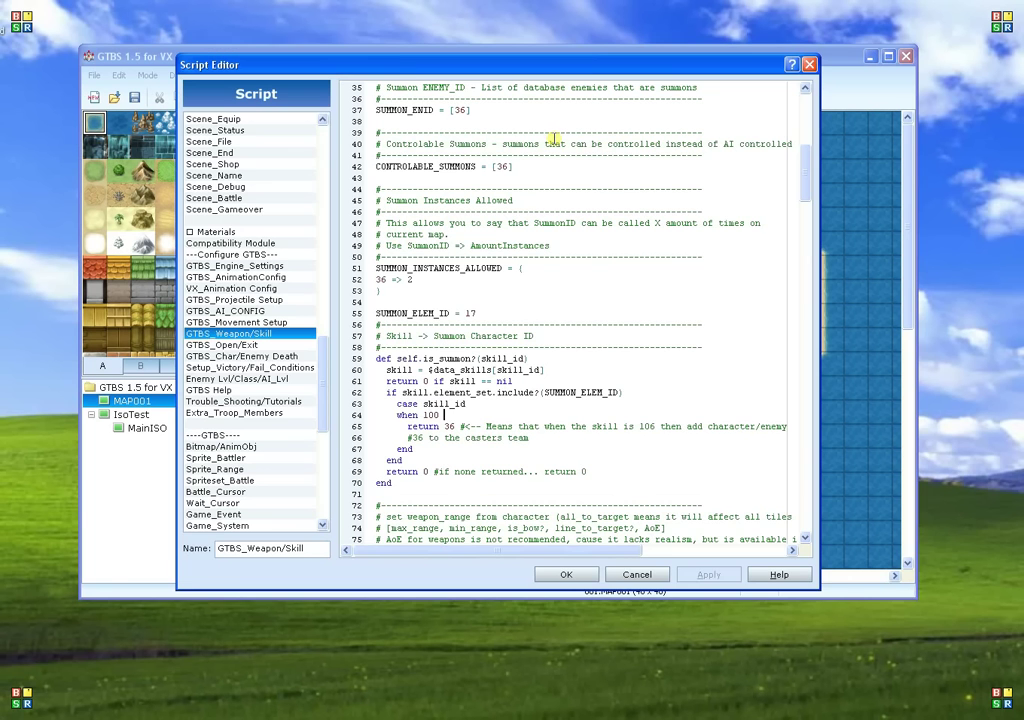
{"action": "double_click", "coordinate": [431, 415]}
{"action": "left_click_drag", "start_coordinate": [407, 426], "coordinate": [451, 427]}
{"action": "double_click", "coordinate": [451, 426]}
Step: Verify SUMMON_CLASS = [14] on line 32, then close the Script Editor
{"action": "left_click", "coordinate": [506, 437]}
{"action": "scroll", "coordinate": [507, 437], "scroll_direction": "up", "scroll_amount": 2}
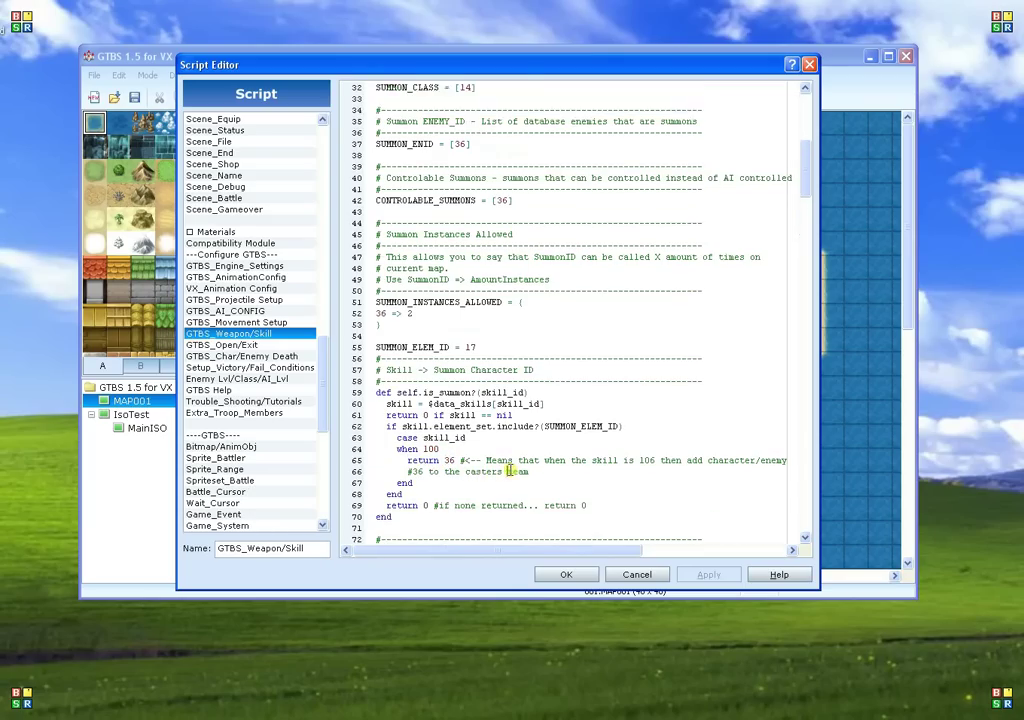
{"action": "scroll", "coordinate": [510, 470], "scroll_direction": "up", "scroll_amount": 2}
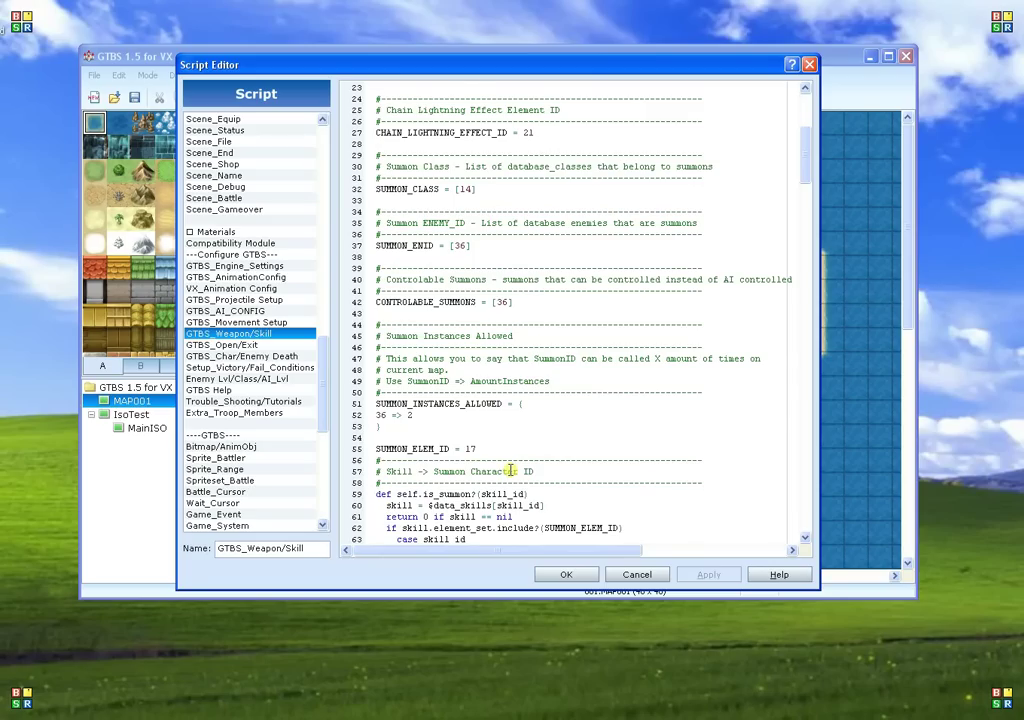
{"action": "scroll", "coordinate": [533, 354], "scroll_direction": "up", "scroll_amount": 4}
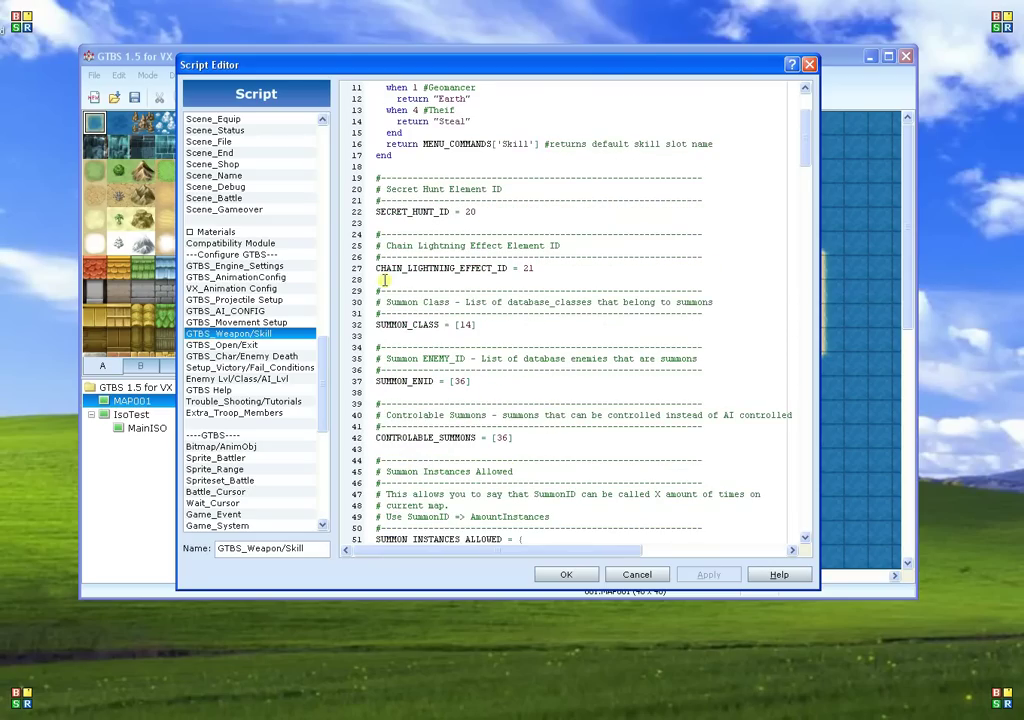
{"action": "scroll", "coordinate": [378, 268], "scroll_direction": "down", "scroll_amount": 2}
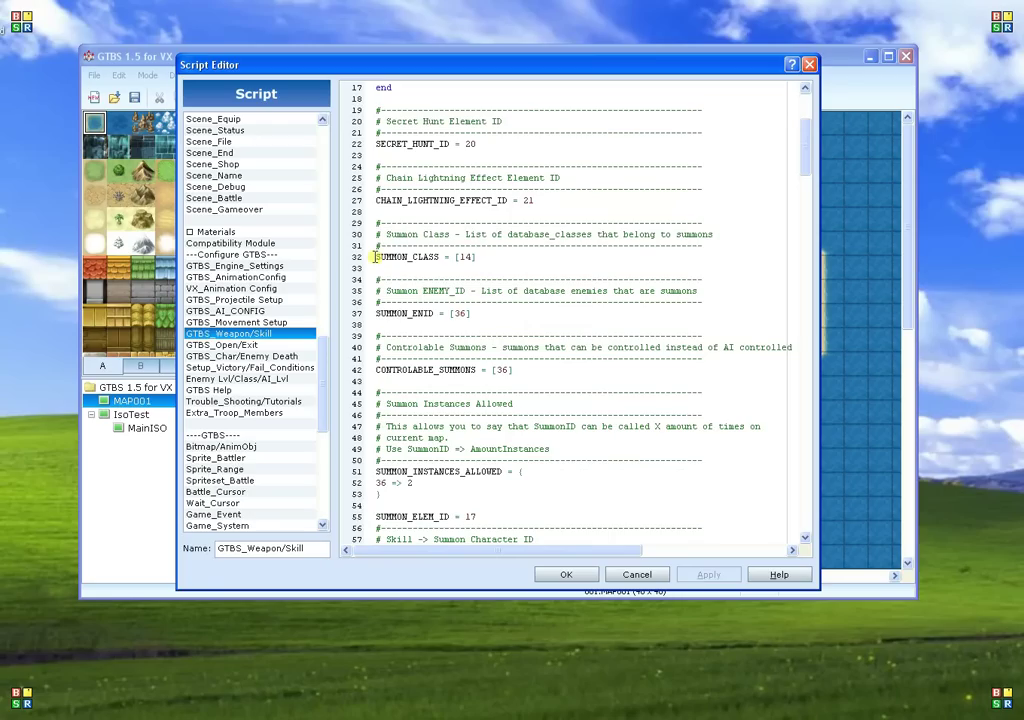
{"action": "left_click_drag", "start_coordinate": [376, 257], "coordinate": [487, 257]}
{"action": "left_click", "coordinate": [489, 258]}
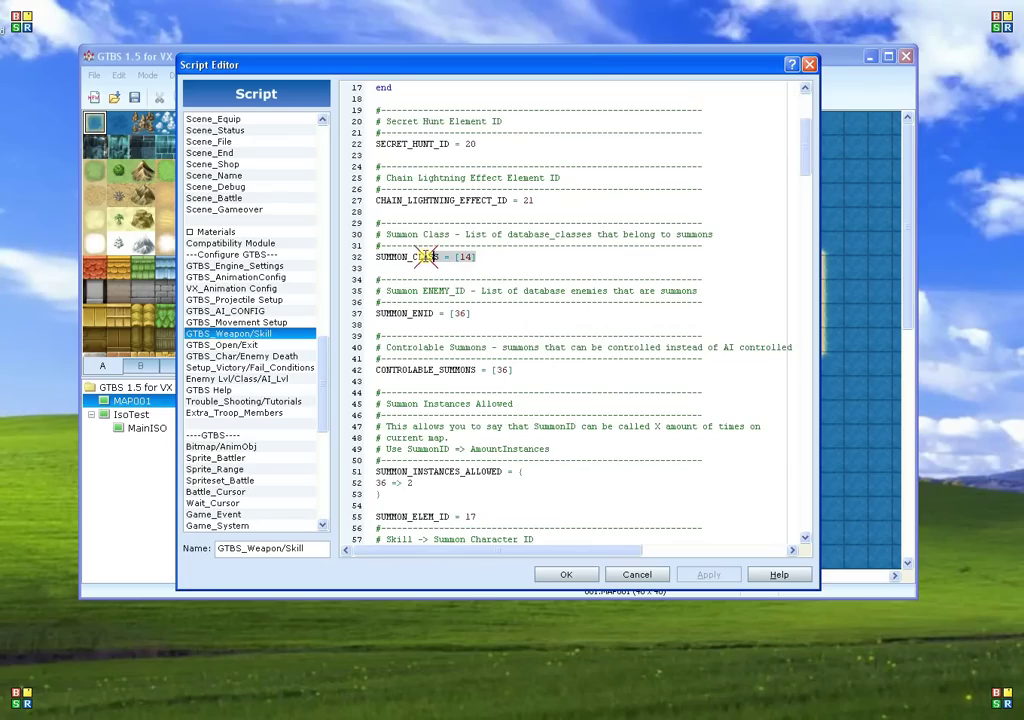
{"action": "left_click_drag", "start_coordinate": [378, 256], "coordinate": [490, 256]}
{"action": "left_click", "coordinate": [486, 255]}
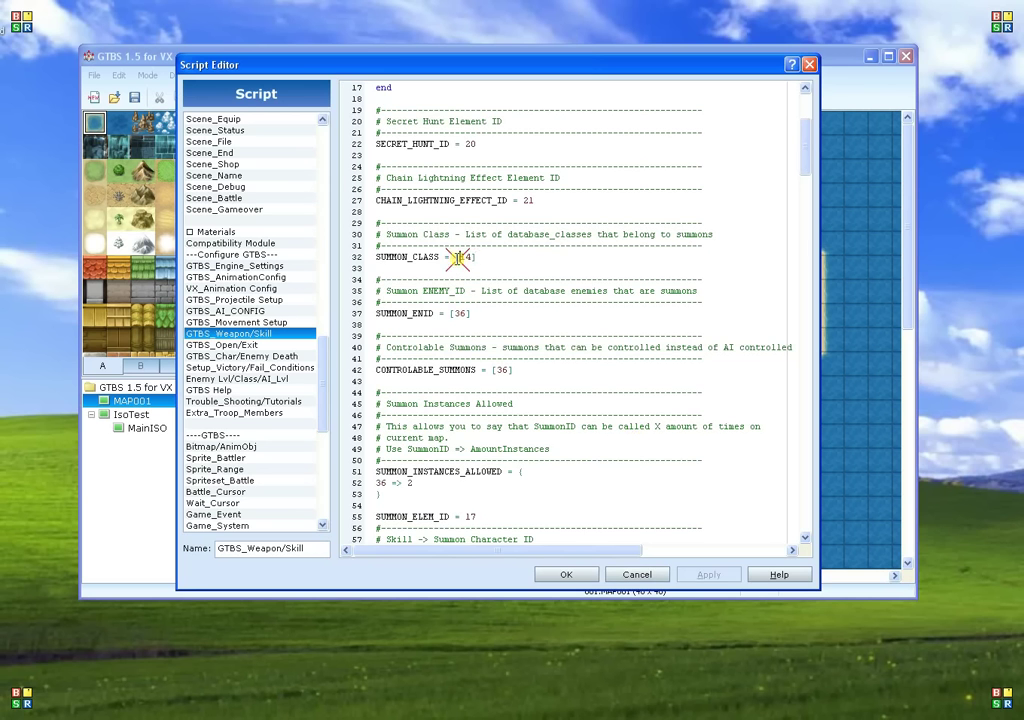
{"action": "left_click", "coordinate": [637, 574]}
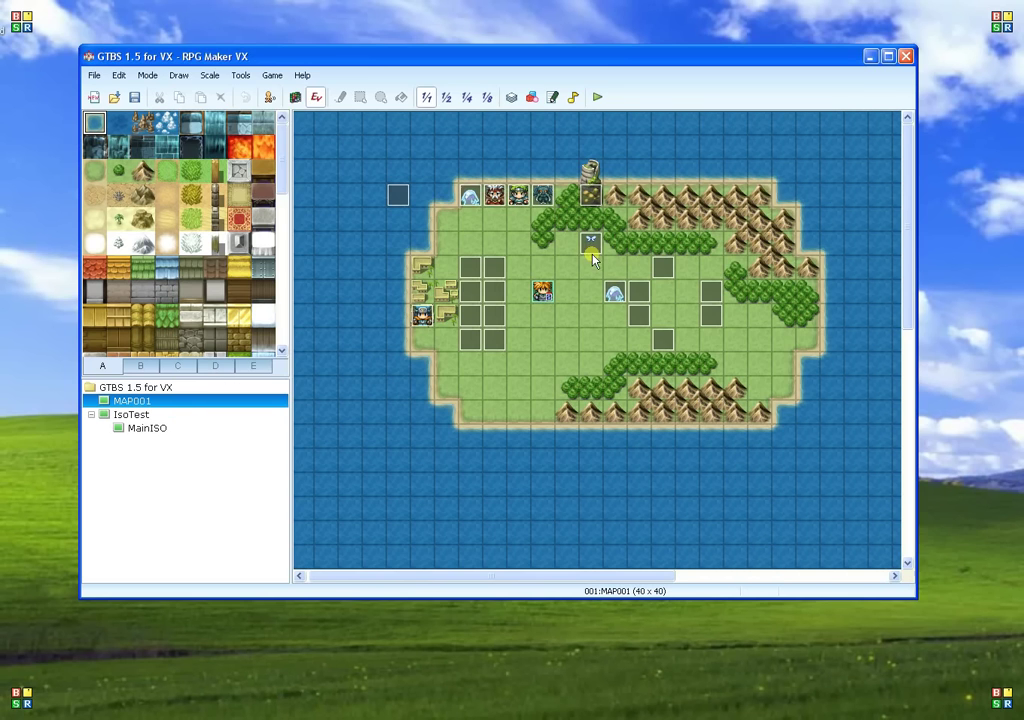
{"action": "left_click", "coordinate": [512, 97]}
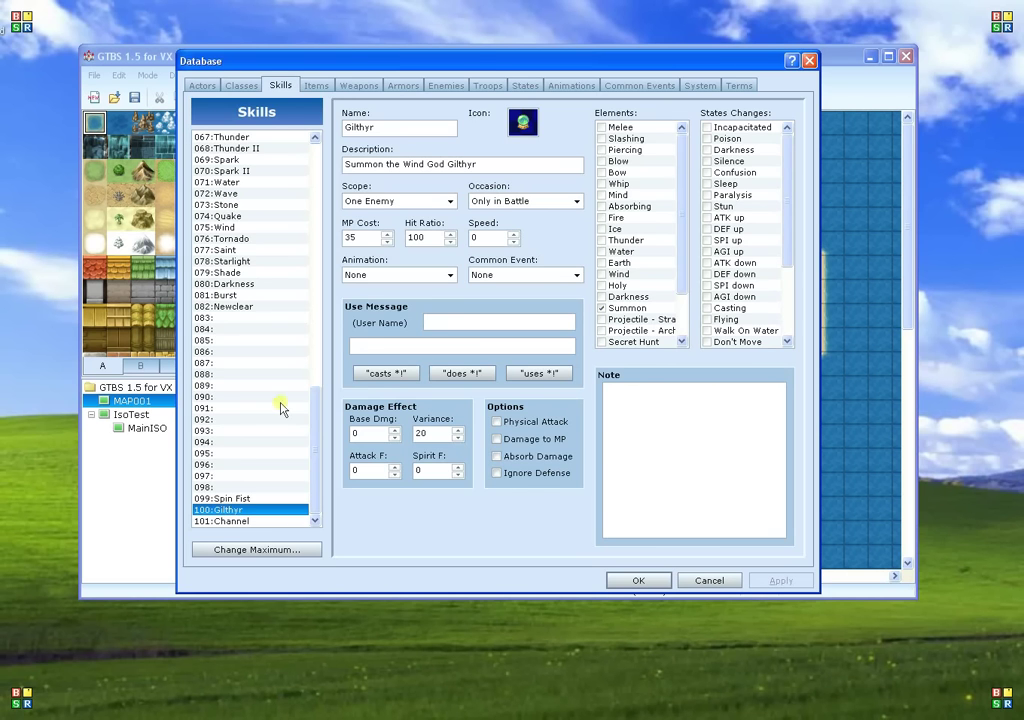
{"action": "left_click", "coordinate": [203, 85]}
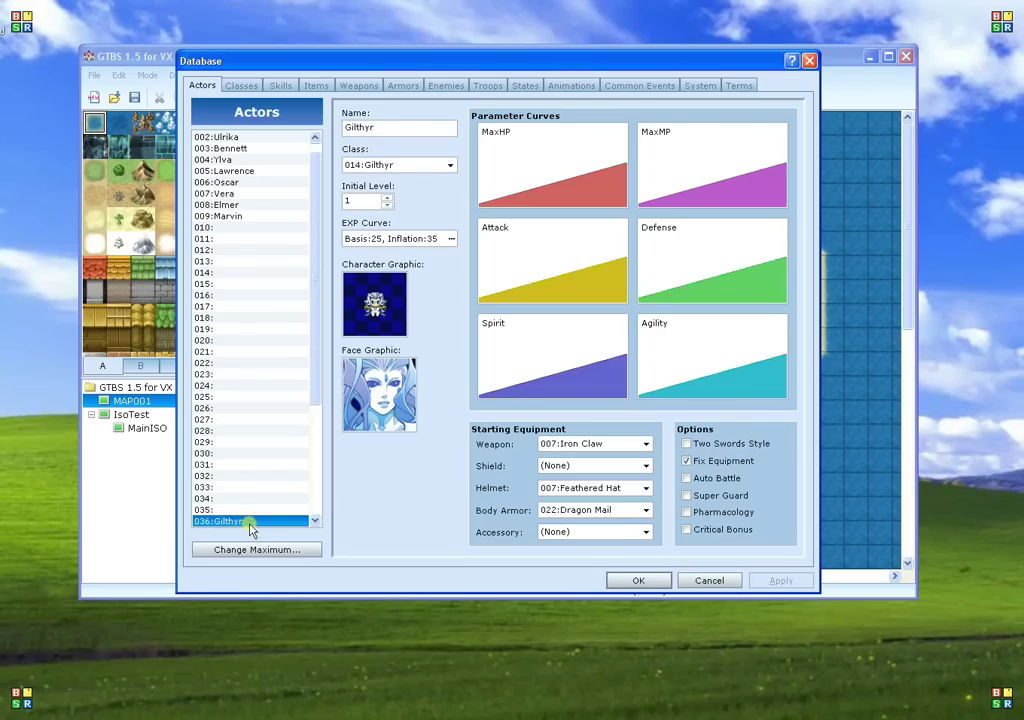
{"action": "left_click", "coordinate": [386, 166]}
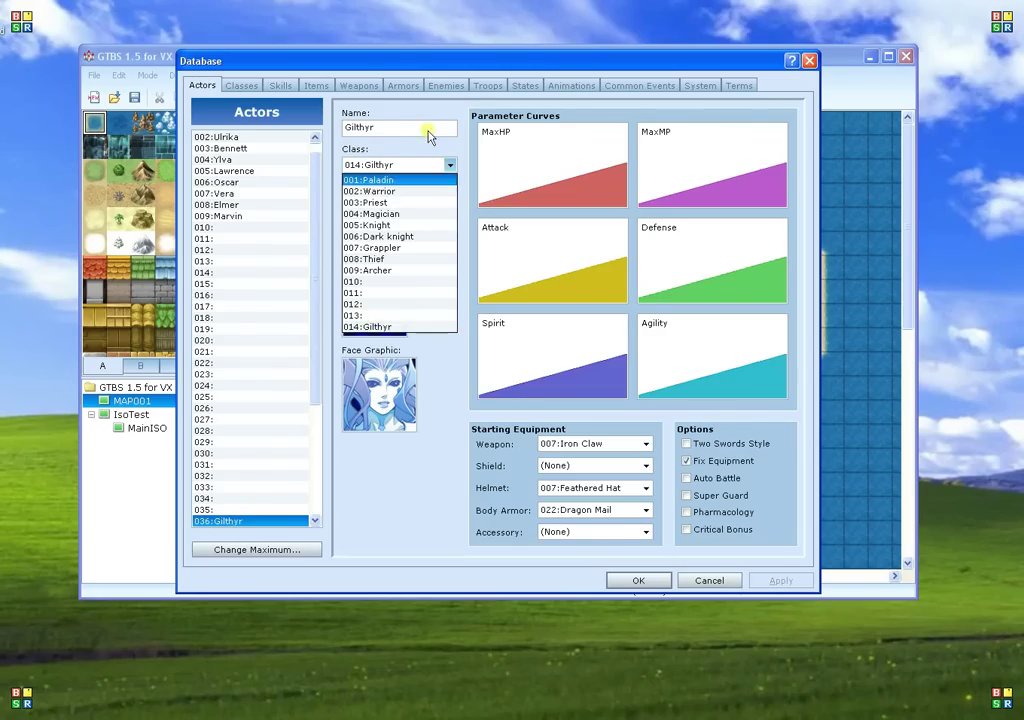
{"action": "left_click", "coordinate": [428, 137]}
{"action": "left_click", "coordinate": [241, 85]}
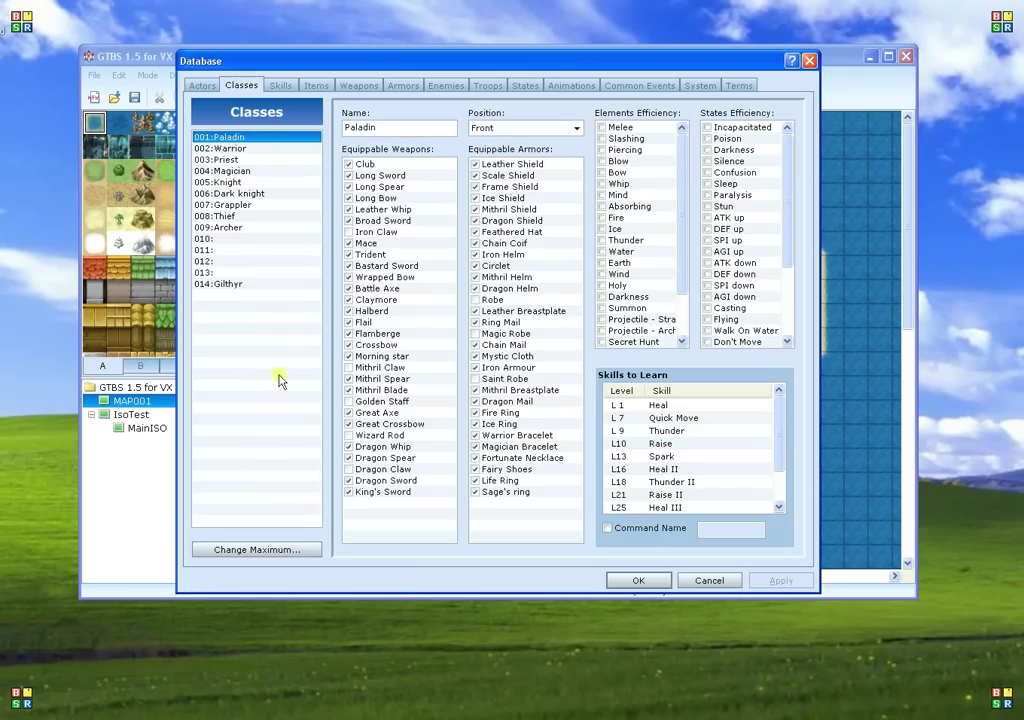
{"action": "left_click", "coordinate": [226, 284]}
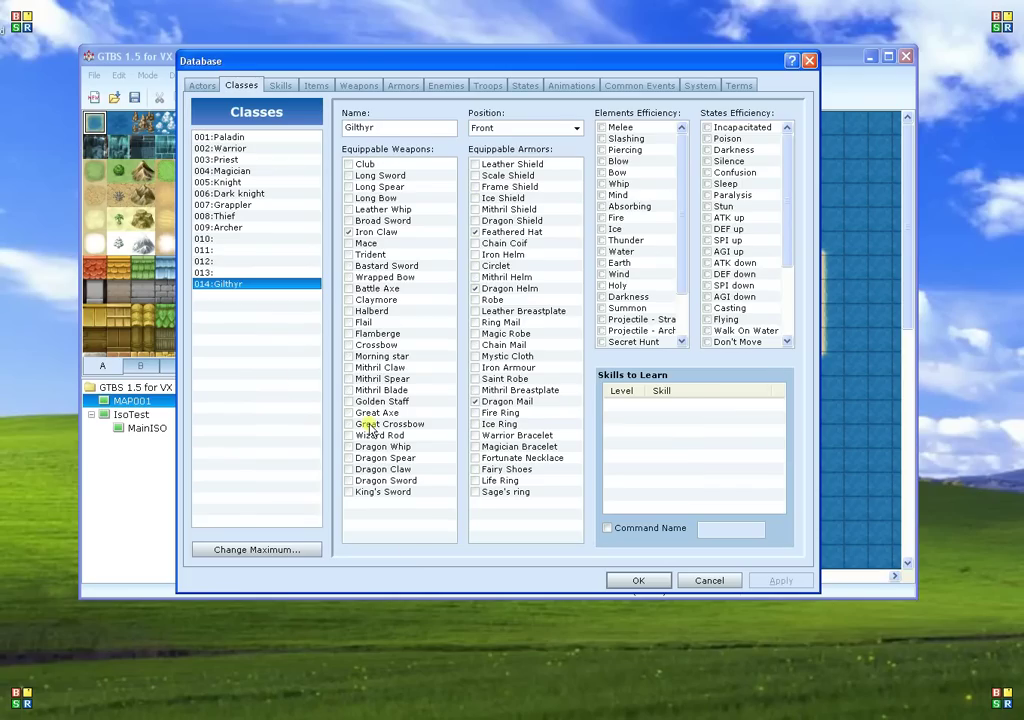
{"action": "left_click", "coordinate": [712, 580]}
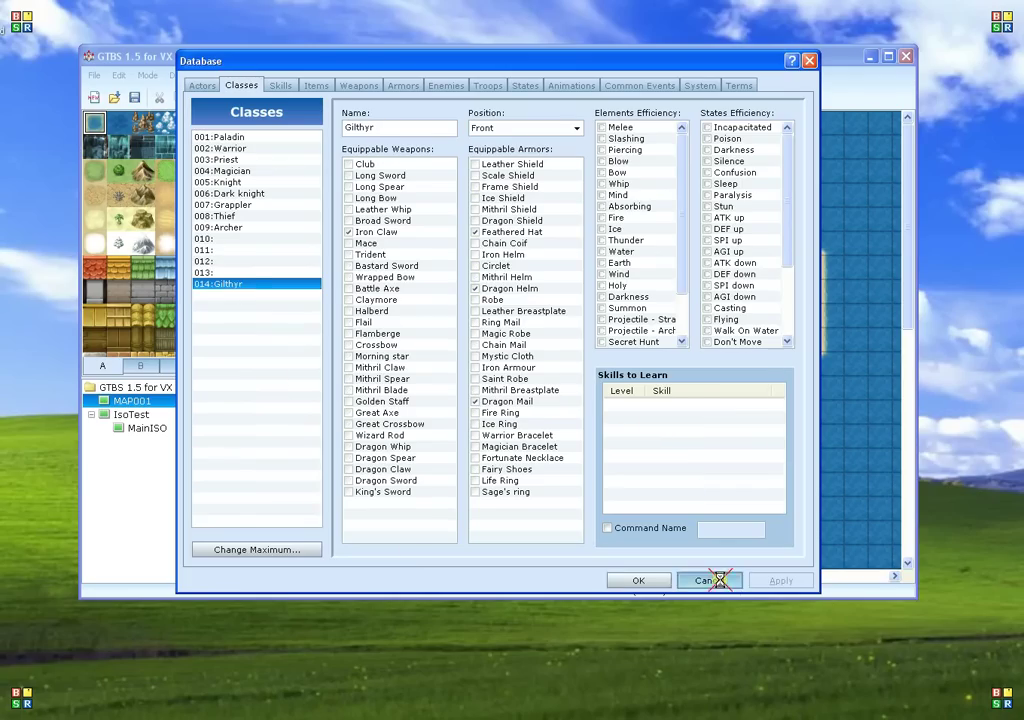
Step: Highlight CONTROLABLE_SUMMONS = [36] on line 42 of GTBS_Weapon/Skill to confirm it
{"action": "left_click", "coordinate": [552, 97]}
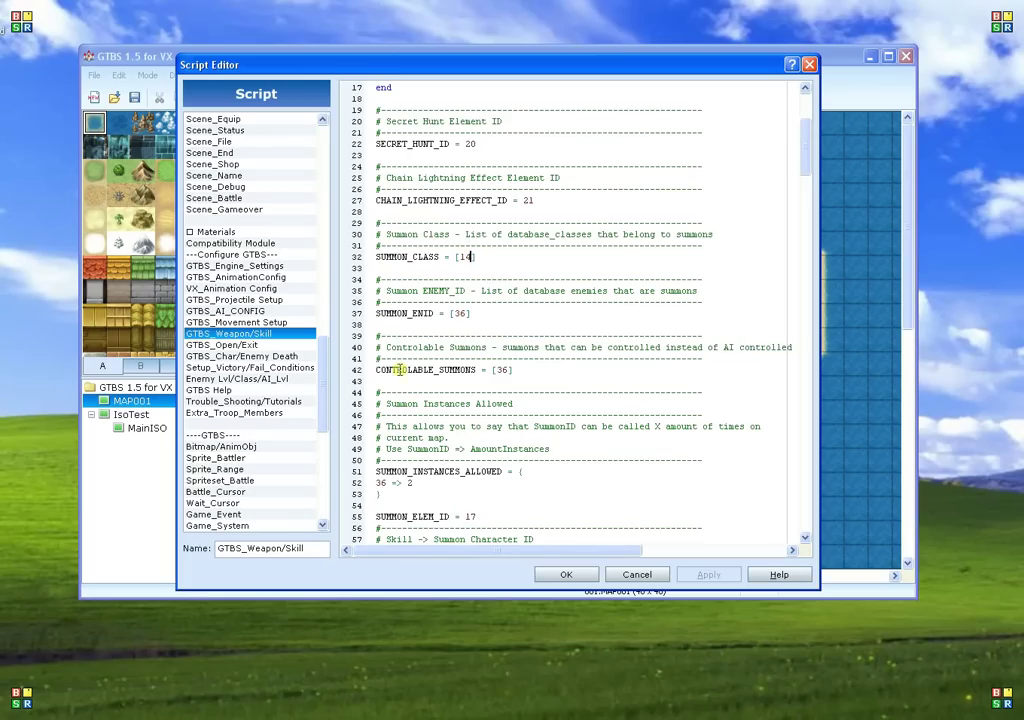
{"action": "left_click_drag", "start_coordinate": [378, 370], "coordinate": [535, 370]}
{"action": "left_click", "coordinate": [565, 369]}
{"action": "left_click_drag", "start_coordinate": [491, 370], "coordinate": [528, 373]}
{"action": "left_click", "coordinate": [502, 369]}
{"action": "left_click", "coordinate": [375, 369]}
{"action": "left_click_drag", "start_coordinate": [375, 369], "coordinate": [478, 372]}
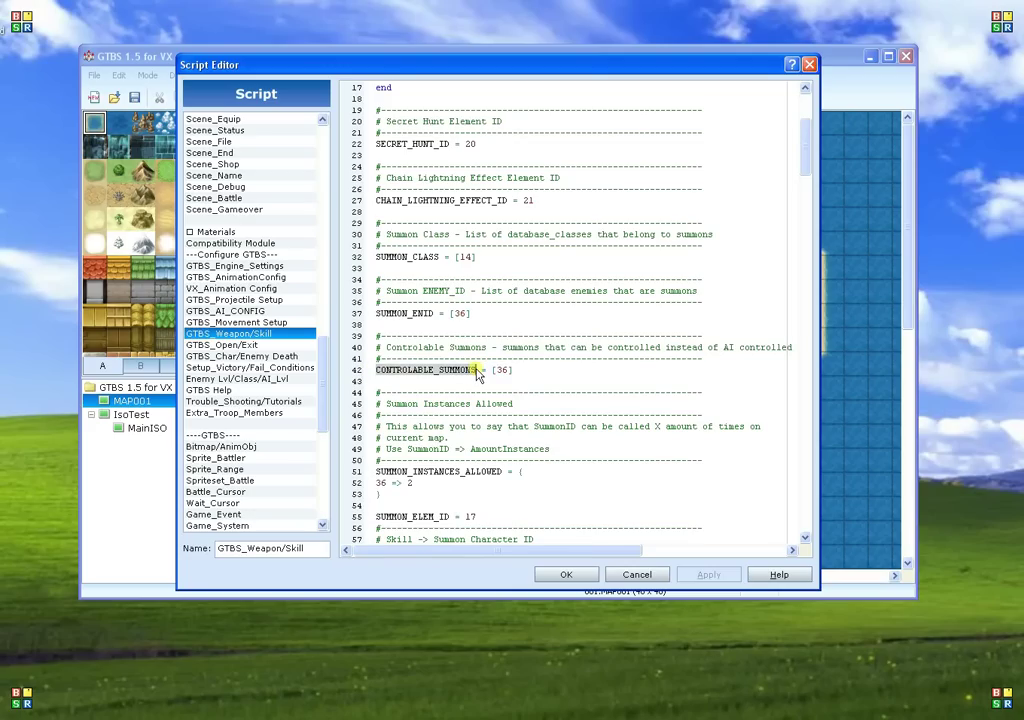
Step: Set summon 36's SUMMON_INSTANCES_ALLOWED value on line 52 to 2
{"action": "left_click", "coordinate": [532, 367]}
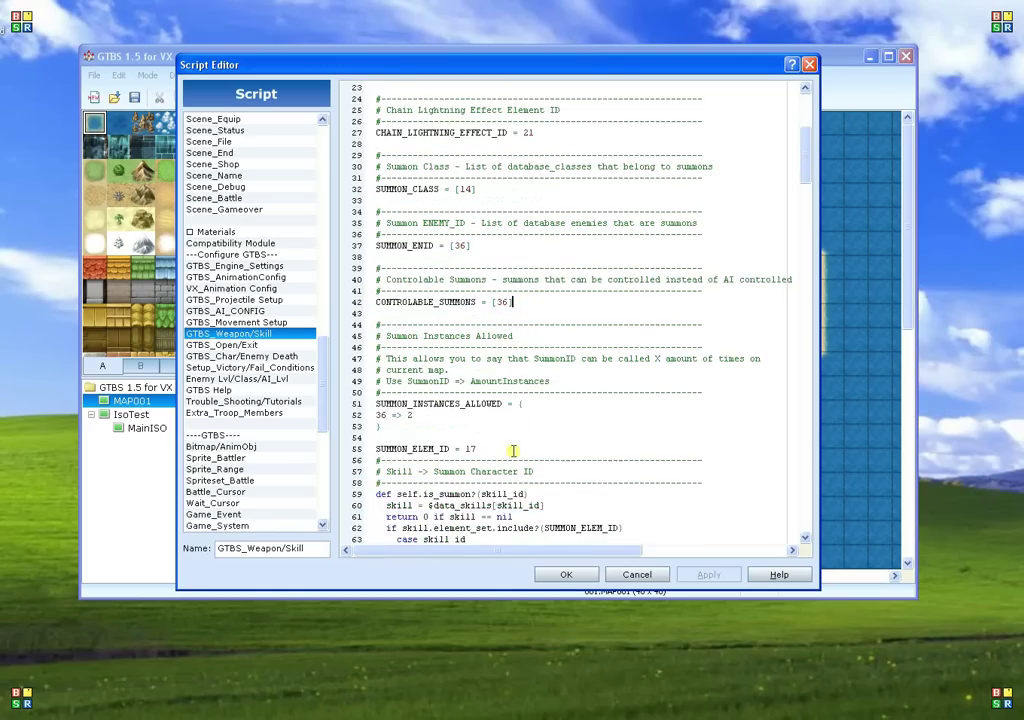
{"action": "scroll", "coordinate": [513, 451], "scroll_direction": "down", "scroll_amount": 1}
{"action": "left_click_drag", "start_coordinate": [377, 369], "coordinate": [393, 391]}
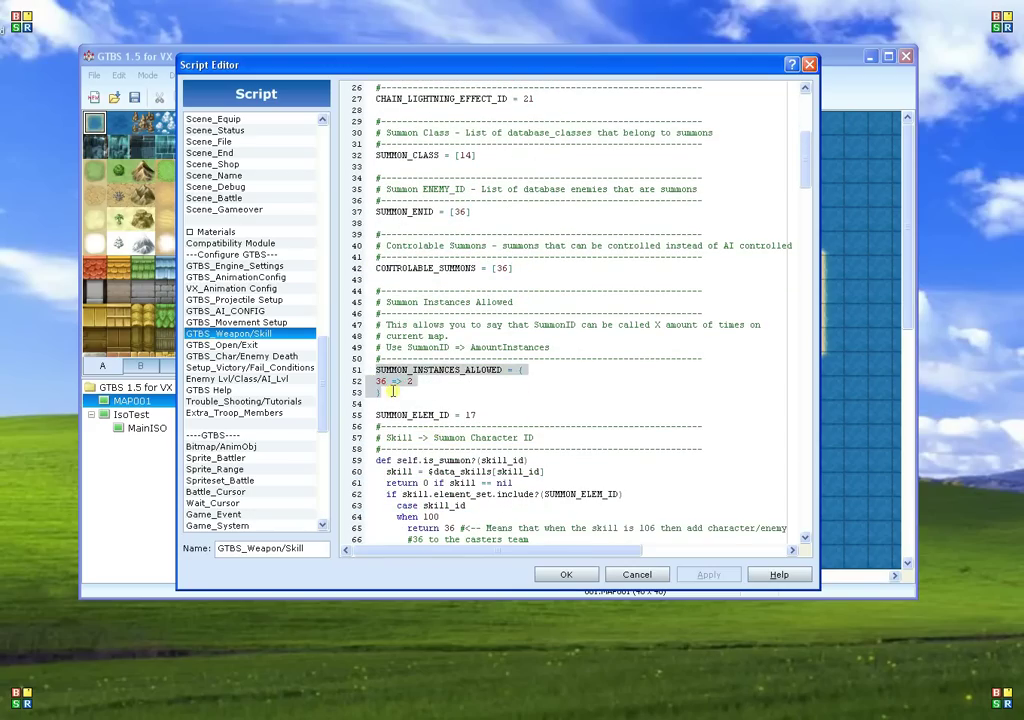
{"action": "left_click", "coordinate": [398, 391]}
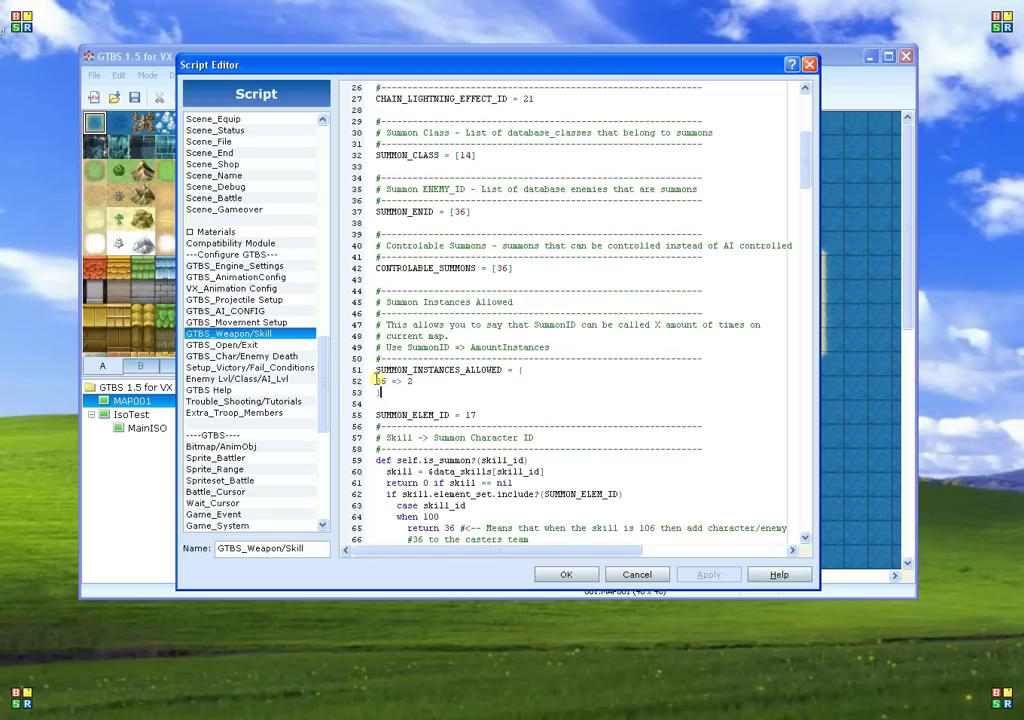
{"action": "left_click_drag", "start_coordinate": [376, 381], "coordinate": [406, 380]}
{"action": "type", "text": "2"}
{"action": "type", "text": "5"}
{"action": "key", "text": "BackSpace"}
{"action": "type", "text": "10"}
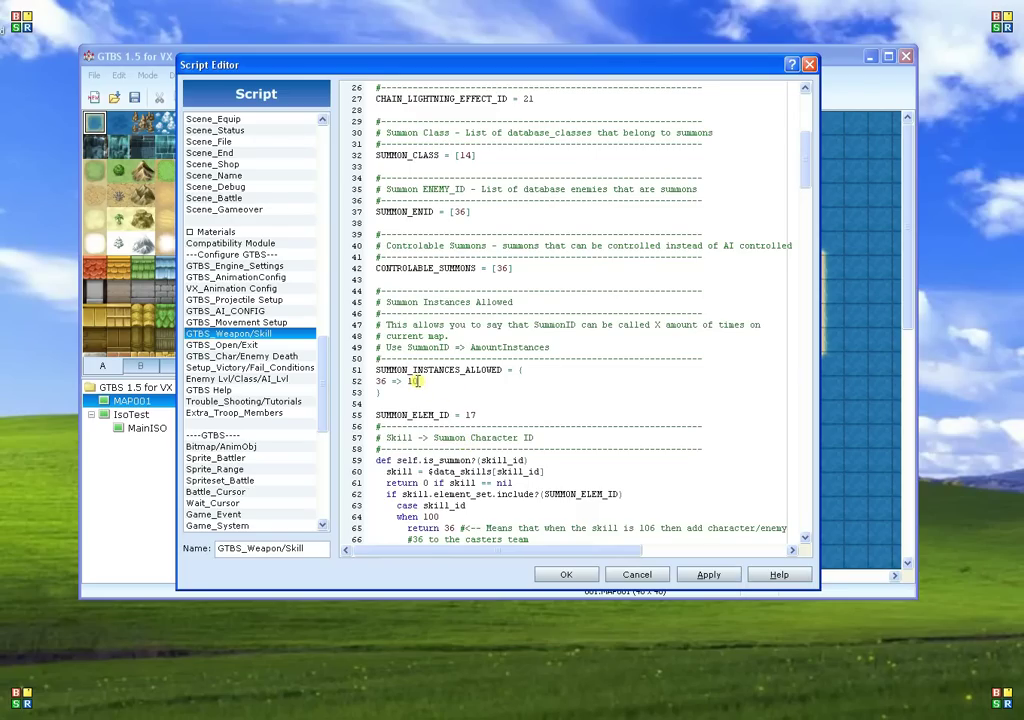
{"action": "key", "text": "BackSpace"}
{"action": "key", "text": "BackSpace"}
{"action": "type", "text": "2"}
{"action": "scroll", "coordinate": [436, 434], "scroll_direction": "down", "scroll_amount": 5}
{"action": "scroll", "coordinate": [436, 434], "scroll_direction": "down", "scroll_amount": 11}
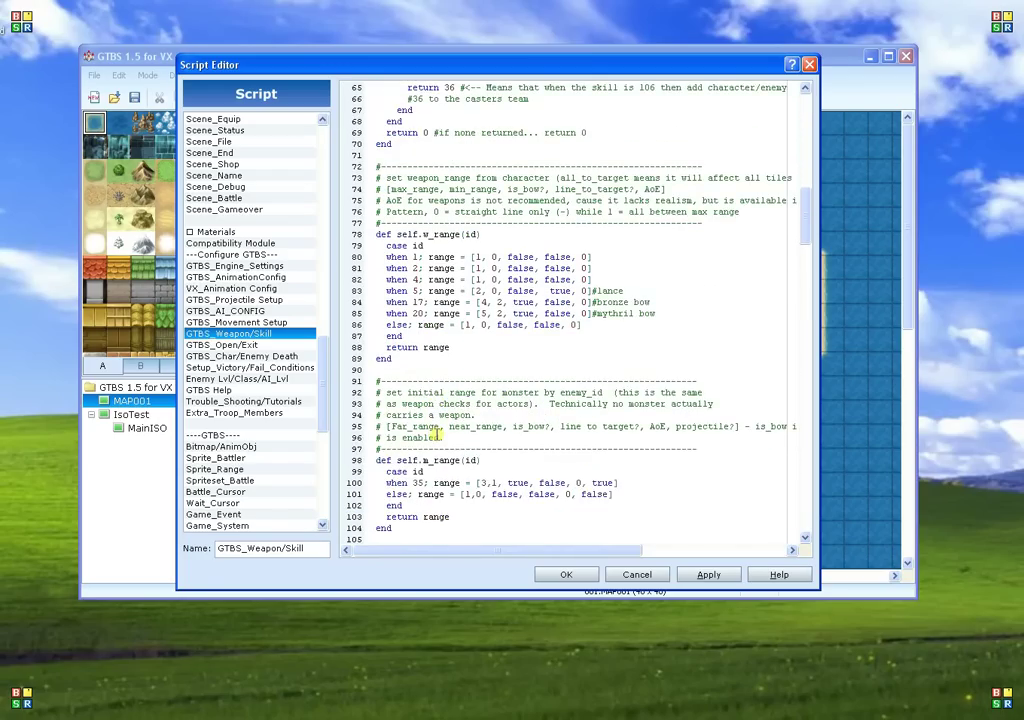
Step: Scroll to self.skill_range and highlight skill 100's range entry on line 130
{"action": "scroll", "coordinate": [469, 436], "scroll_direction": "up", "scroll_amount": 16}
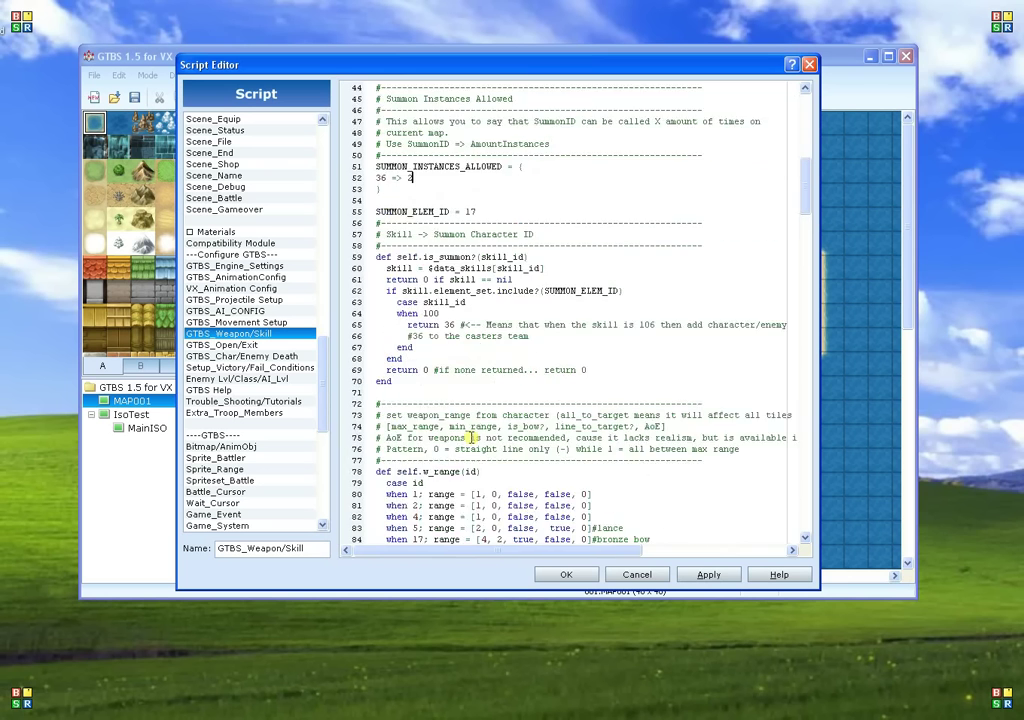
{"action": "scroll", "coordinate": [469, 437], "scroll_direction": "up", "scroll_amount": 8}
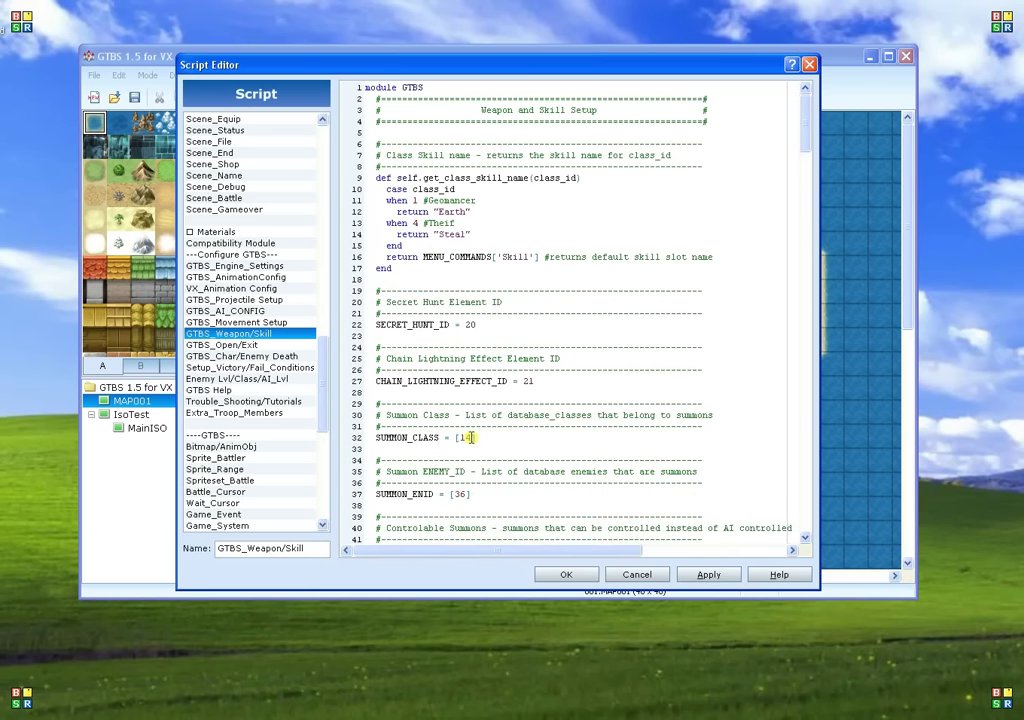
{"action": "scroll", "coordinate": [469, 436], "scroll_direction": "down", "scroll_amount": 7}
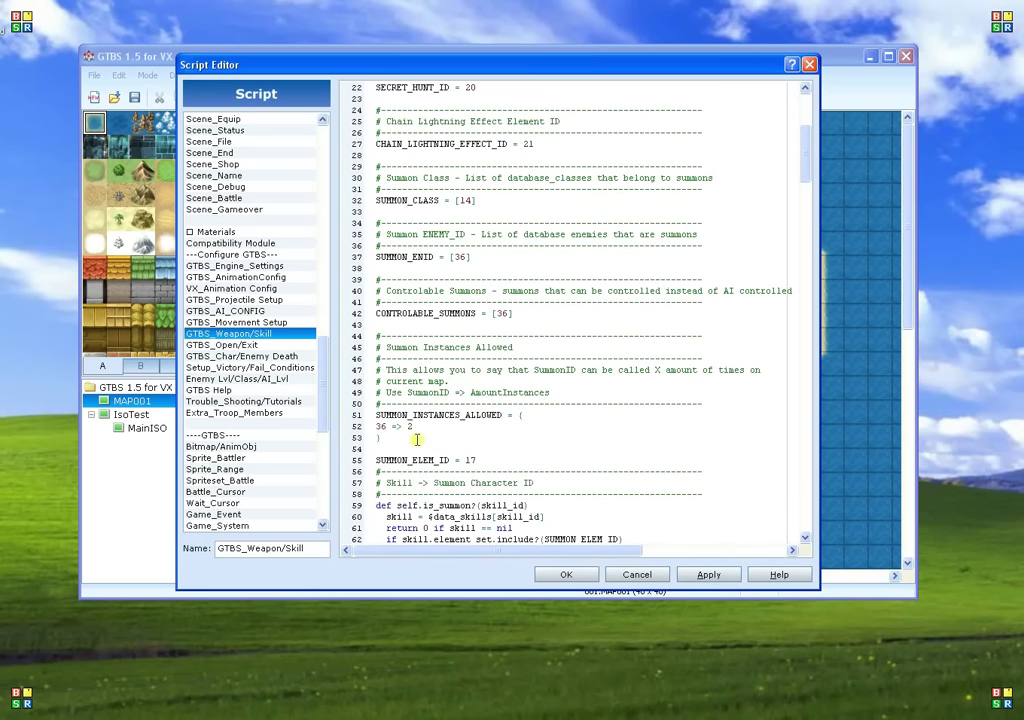
{"action": "scroll", "coordinate": [355, 460], "scroll_direction": "down", "scroll_amount": 11}
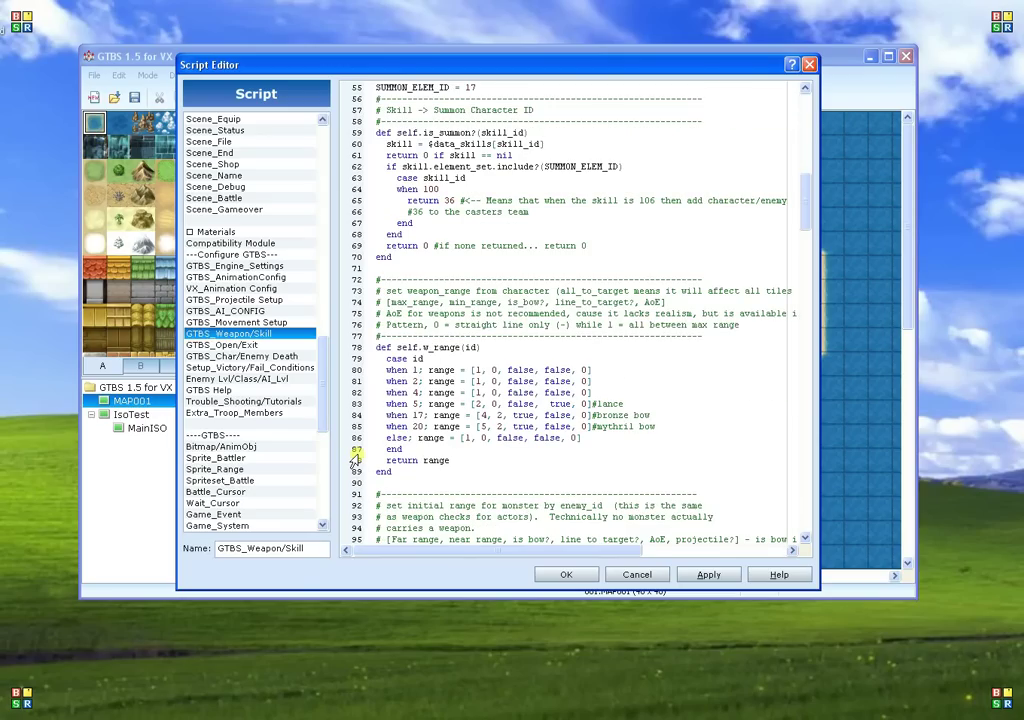
{"action": "scroll", "coordinate": [355, 461], "scroll_direction": "down", "scroll_amount": 14}
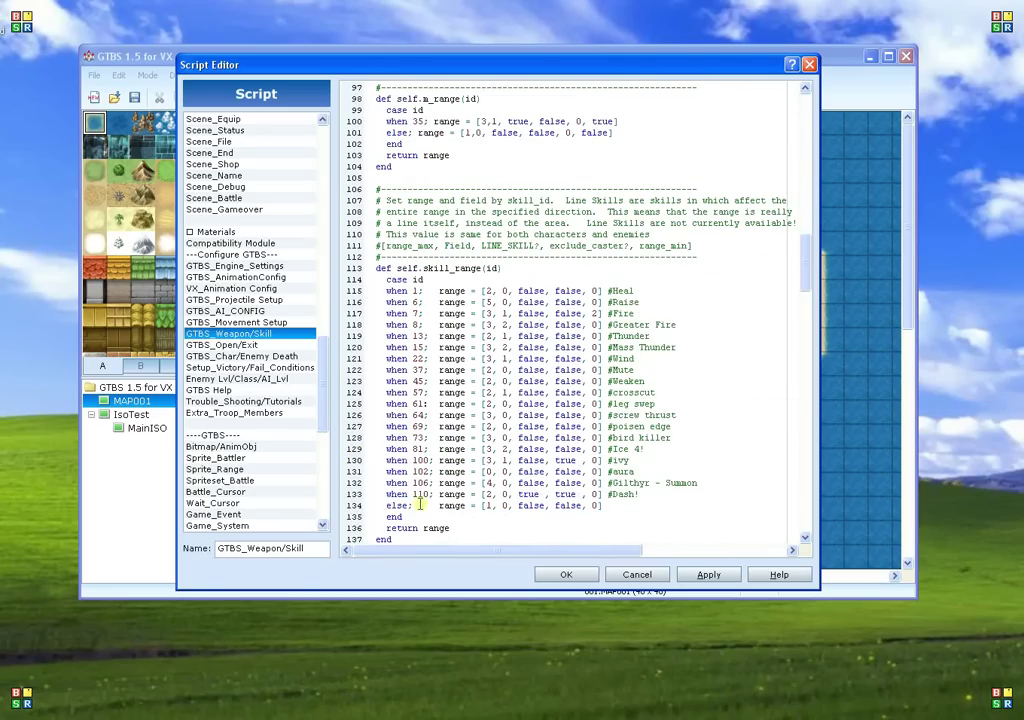
{"action": "left_click_drag", "start_coordinate": [386, 461], "coordinate": [624, 464]}
{"action": "left_click", "coordinate": [624, 463]}
Step: Compare skill 100's range values against the LINE_SKILL format comment and the Ice 4! line
{"action": "left_click_drag", "start_coordinate": [387, 461], "coordinate": [428, 460]}
{"action": "double_click", "coordinate": [420, 461]}
{"action": "left_click", "coordinate": [489, 460]}
{"action": "left_click_drag", "start_coordinate": [520, 459], "coordinate": [548, 460]}
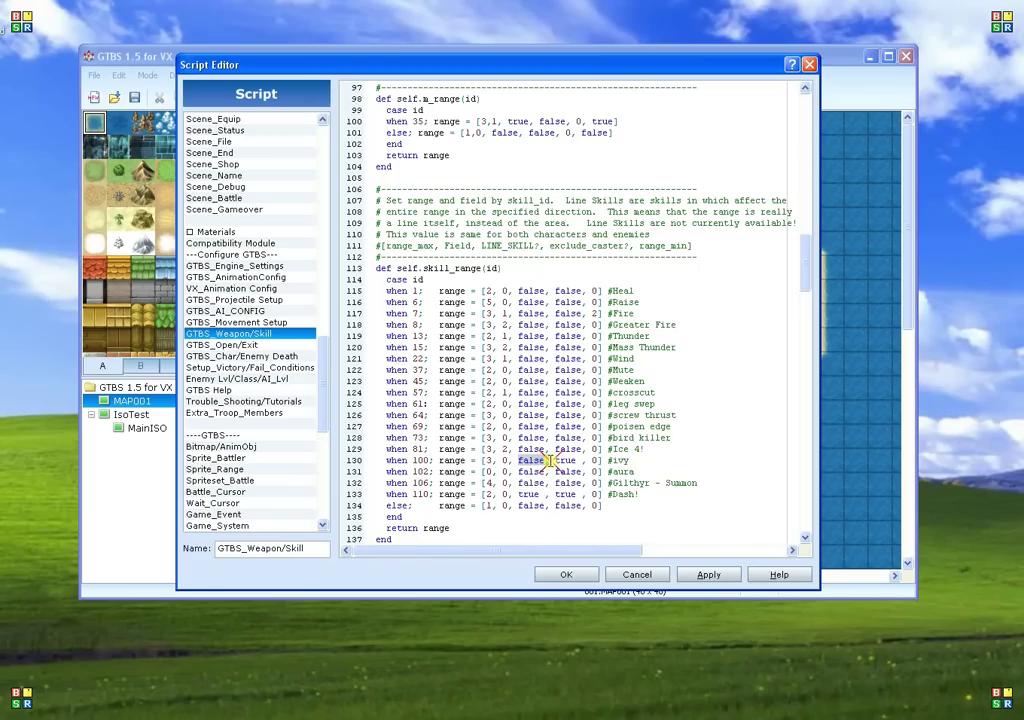
{"action": "left_click_drag", "start_coordinate": [535, 245], "coordinate": [480, 245]}
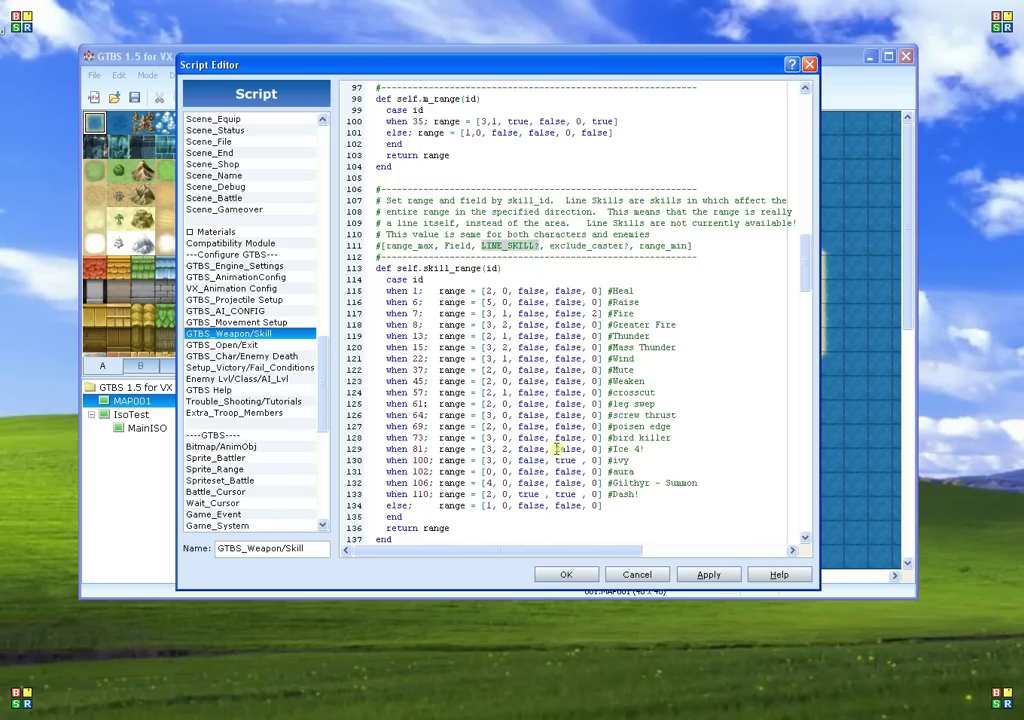
{"action": "mouse_move", "coordinate": [555, 448]}
{"action": "left_mouse_down"}
{"action": "mouse_move", "coordinate": [578, 448]}
{"action": "mouse_move", "coordinate": [572, 460]}
{"action": "left_mouse_up"}
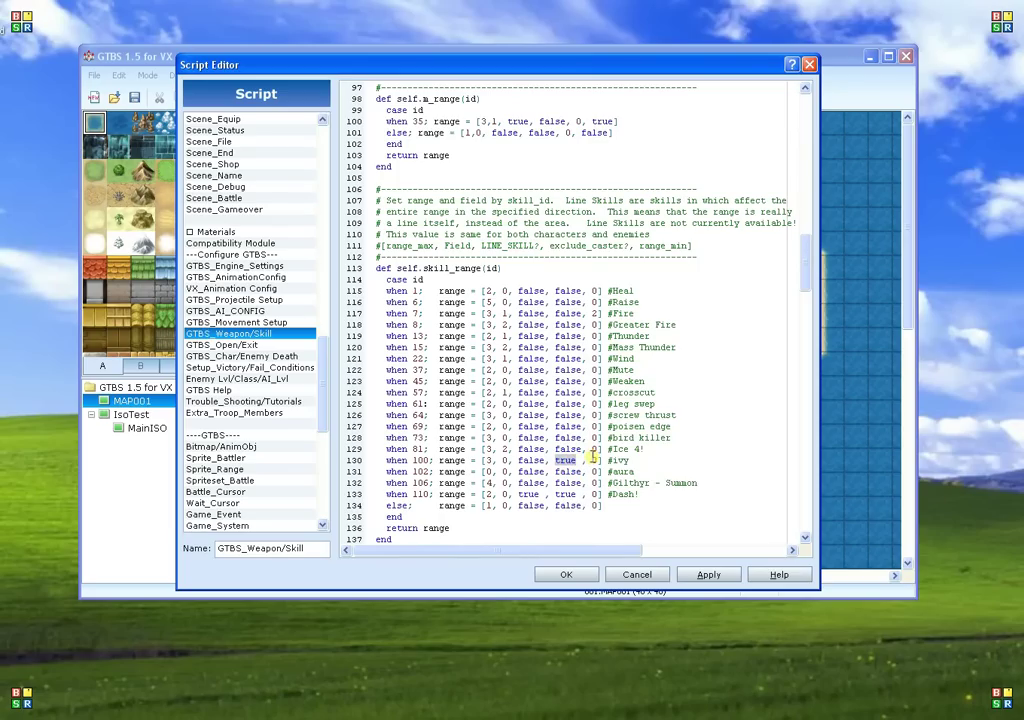
{"action": "left_click", "coordinate": [578, 460]}
Step: Edit skill 100's range to [3, 0, false, true, 2], giving a minimum range of 2
{"action": "key", "text": "BackSpace"}
{"action": "type", "text": "1"}
{"action": "key", "text": "BackSpace"}
{"action": "type", "text": "2"}
{"action": "key", "text": "BackSpace"}
{"action": "type", "text": "3"}
Step: Scroll past get_skill_rating to the skill_wait block, where skill 100 waits 100 and skill 106 waits 890
{"action": "left_click_drag", "start_coordinate": [607, 460], "coordinate": [650, 460]}
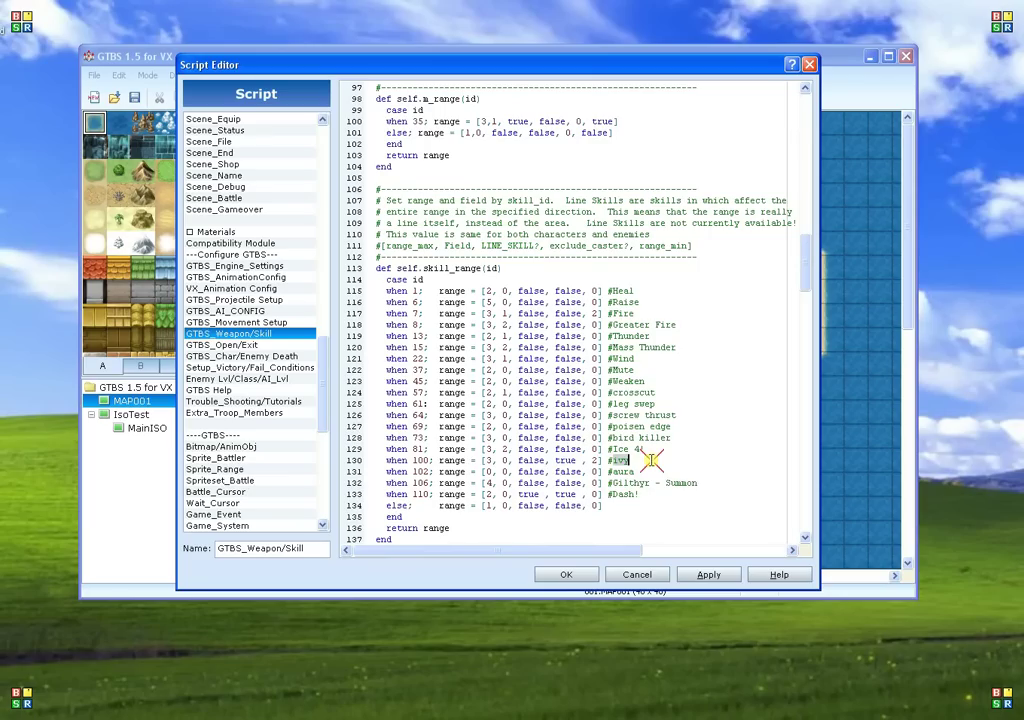
{"action": "scroll", "coordinate": [451, 459], "scroll_direction": "down", "scroll_amount": 3}
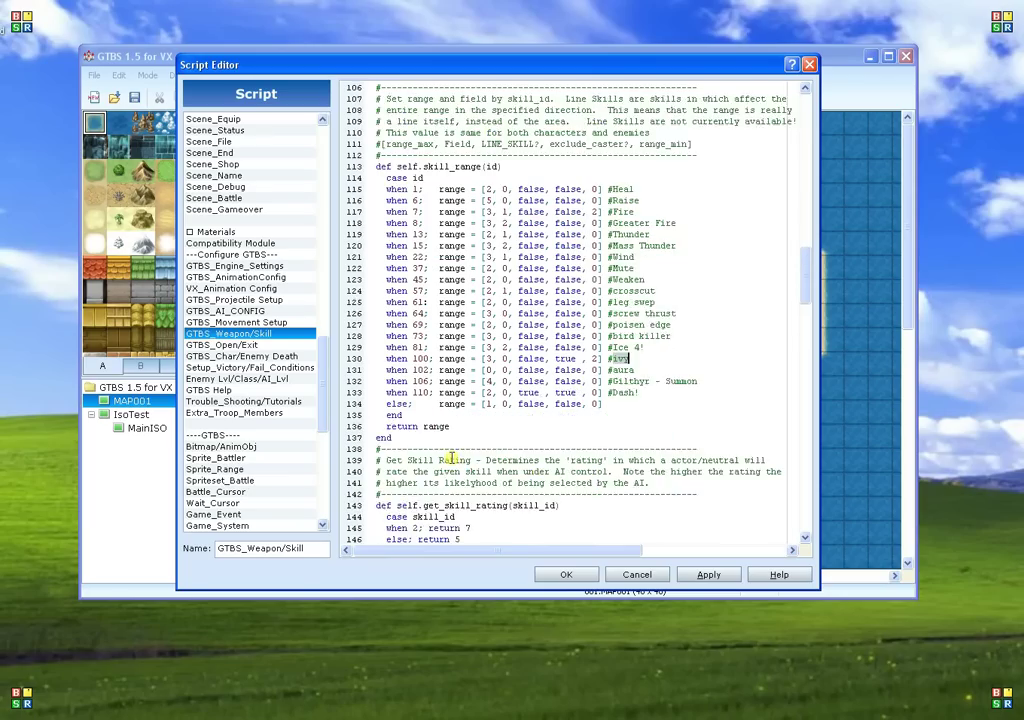
{"action": "scroll", "coordinate": [451, 459], "scroll_direction": "down", "scroll_amount": 4}
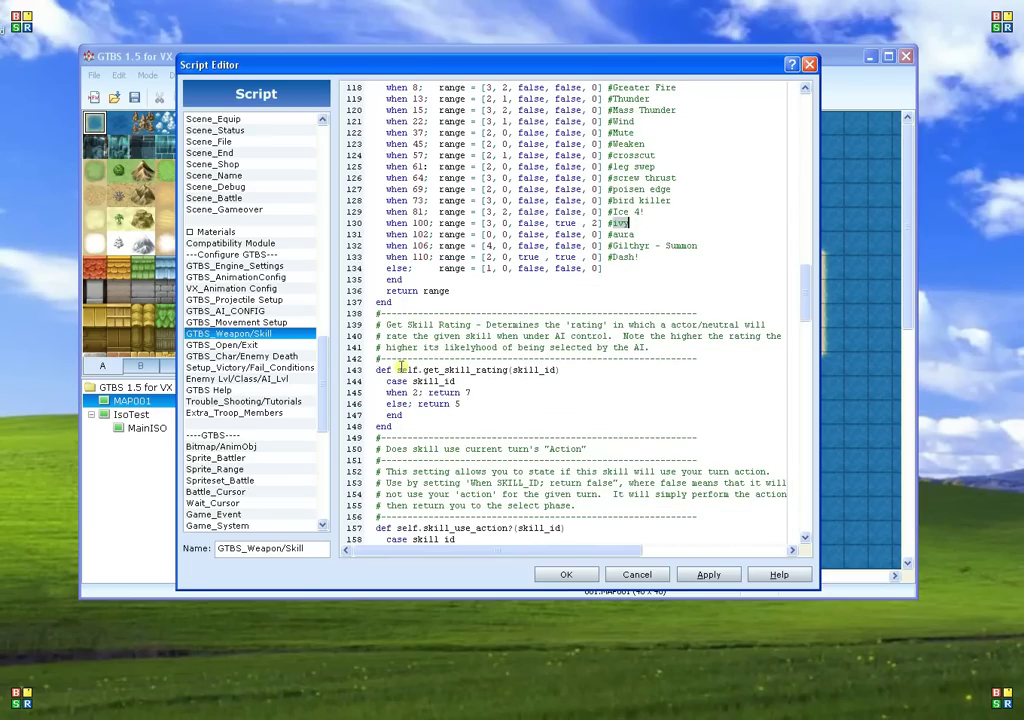
{"action": "left_click_drag", "start_coordinate": [398, 369], "coordinate": [566, 366]}
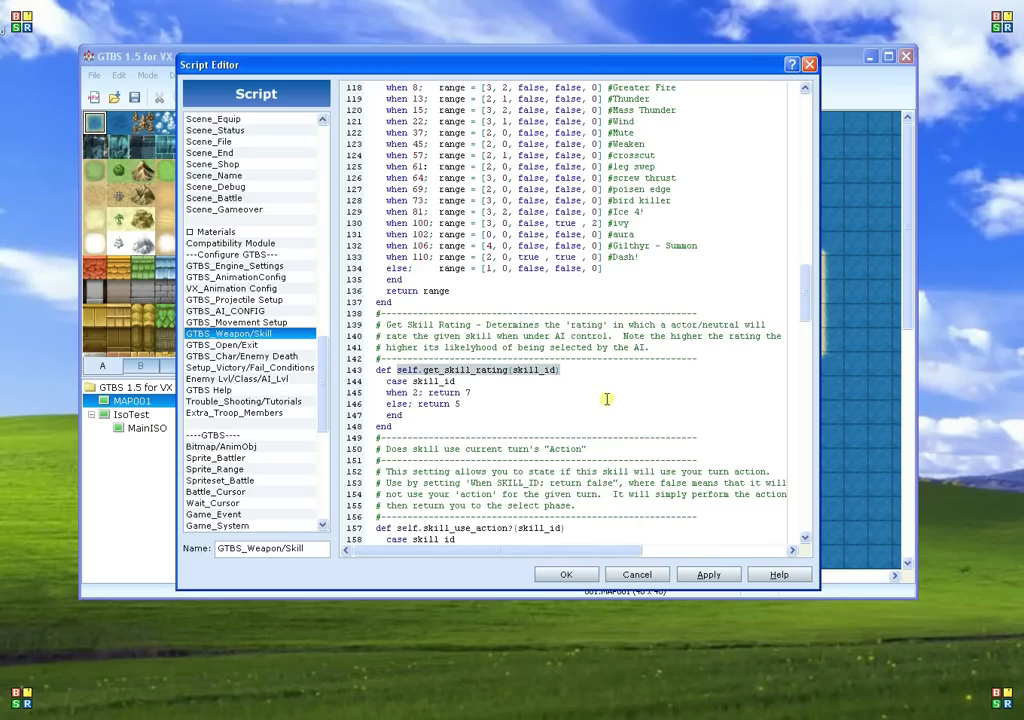
{"action": "left_click", "coordinate": [533, 457]}
{"action": "scroll", "coordinate": [533, 462], "scroll_direction": "down", "scroll_amount": 4}
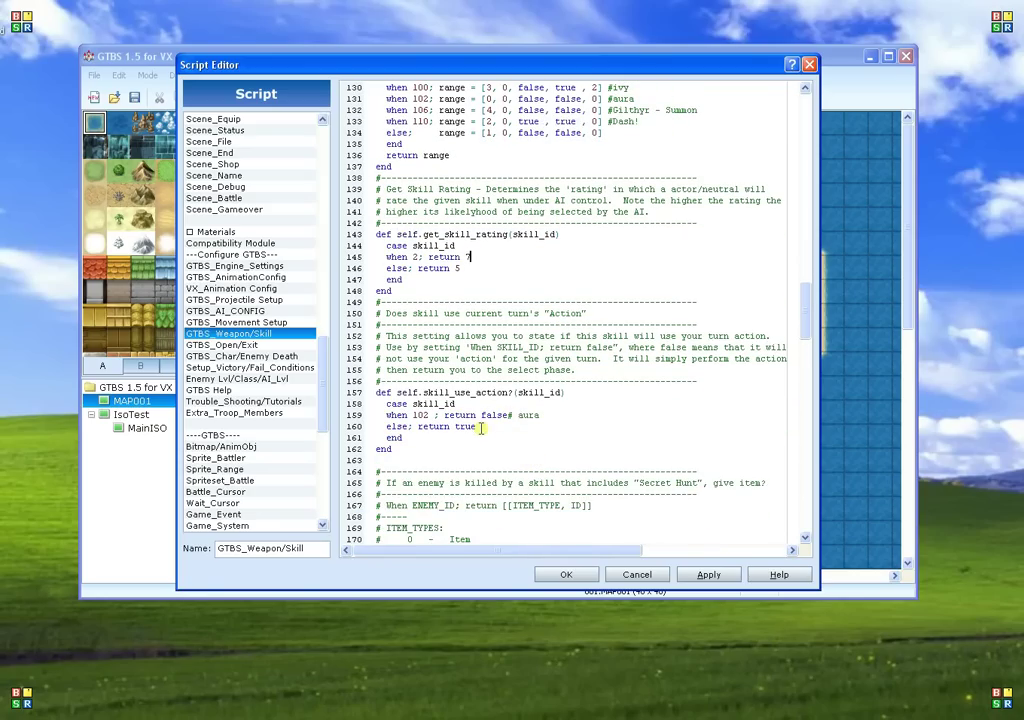
{"action": "scroll", "coordinate": [524, 467], "scroll_direction": "down", "scroll_amount": 7}
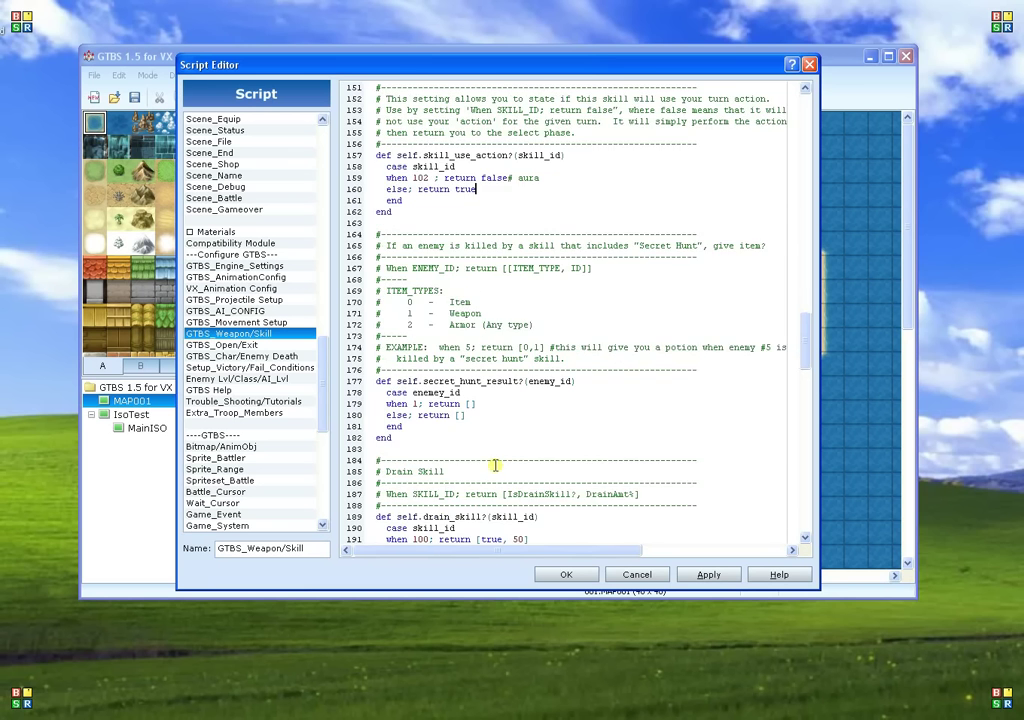
{"action": "scroll", "coordinate": [496, 464], "scroll_direction": "down", "scroll_amount": 5}
{"action": "scroll", "coordinate": [474, 448], "scroll_direction": "down", "scroll_amount": 16}
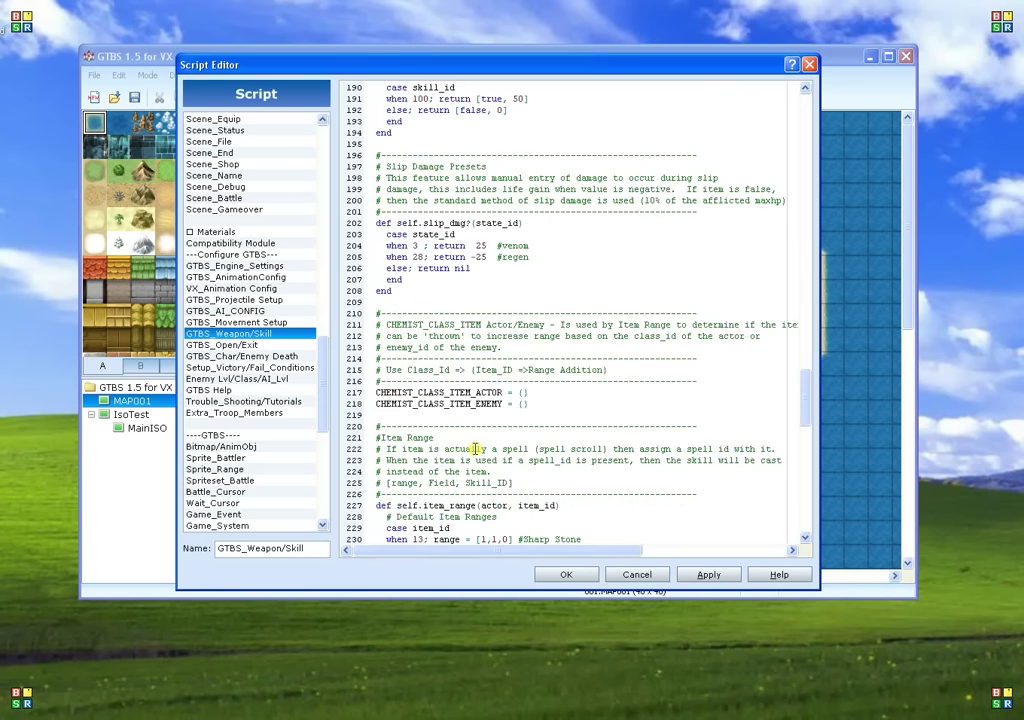
{"action": "scroll", "coordinate": [476, 449], "scroll_direction": "down", "scroll_amount": 9}
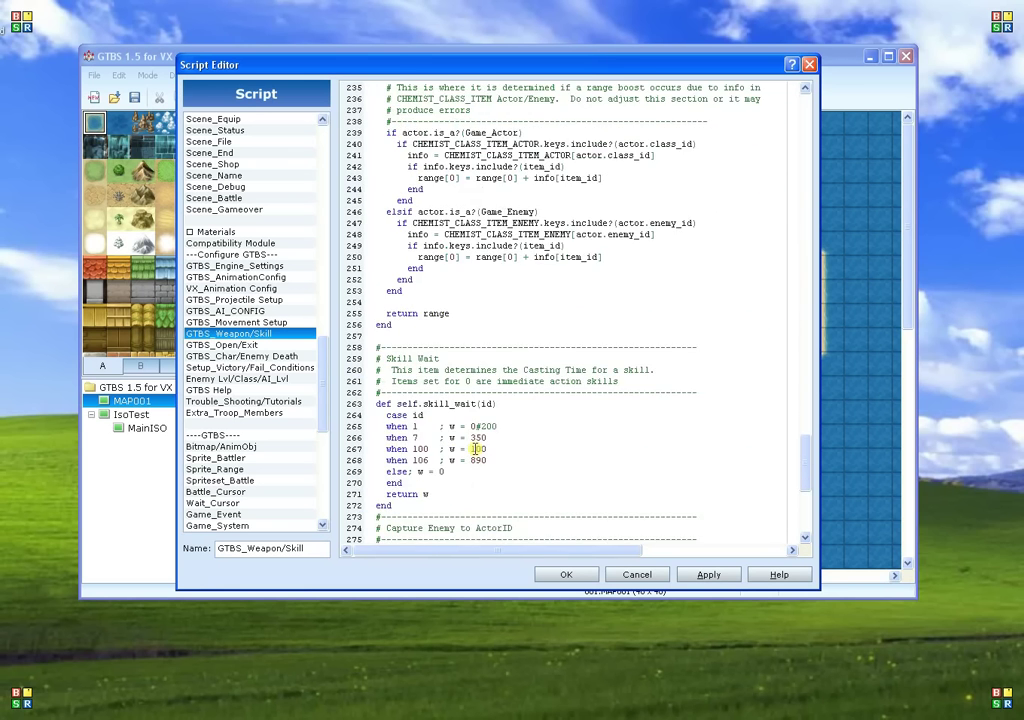
{"action": "left_click_drag", "start_coordinate": [382, 337], "coordinate": [464, 430]}
{"action": "left_click", "coordinate": [440, 432]}
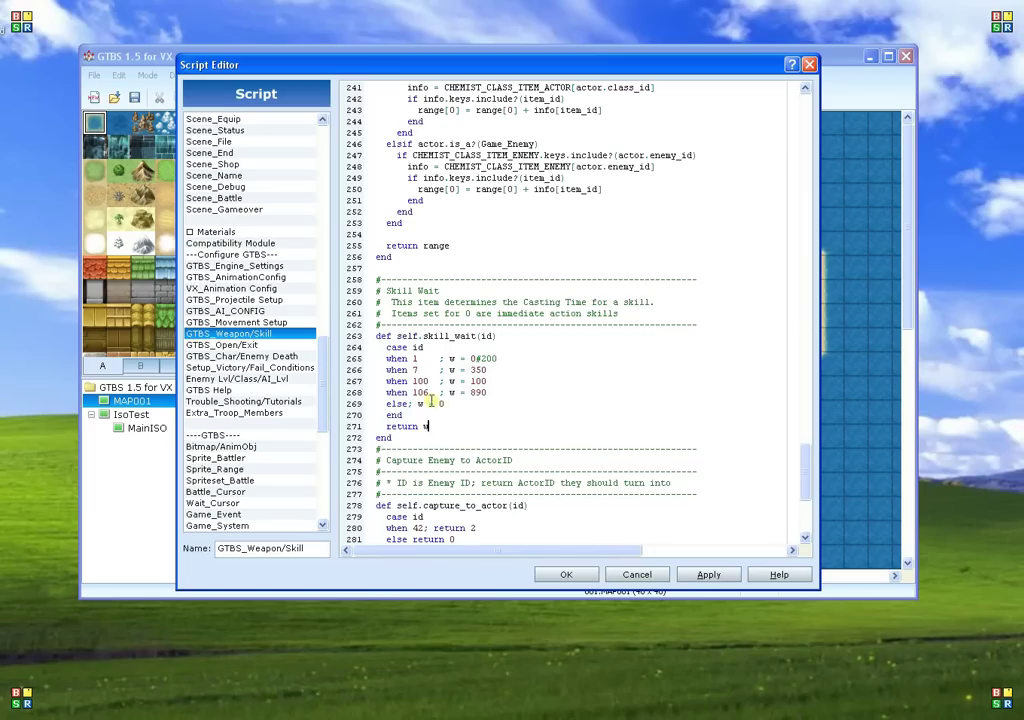
{"action": "left_click_drag", "start_coordinate": [412, 381], "coordinate": [497, 380]}
{"action": "left_click", "coordinate": [497, 379]}
{"action": "double_click", "coordinate": [497, 379]}
{"action": "left_click", "coordinate": [518, 394]}
Step: Scroll back to the top of GTBS_Weapon/Skill and commit the script edits with OK
{"action": "scroll", "coordinate": [517, 420], "scroll_direction": "down", "scroll_amount": 7}
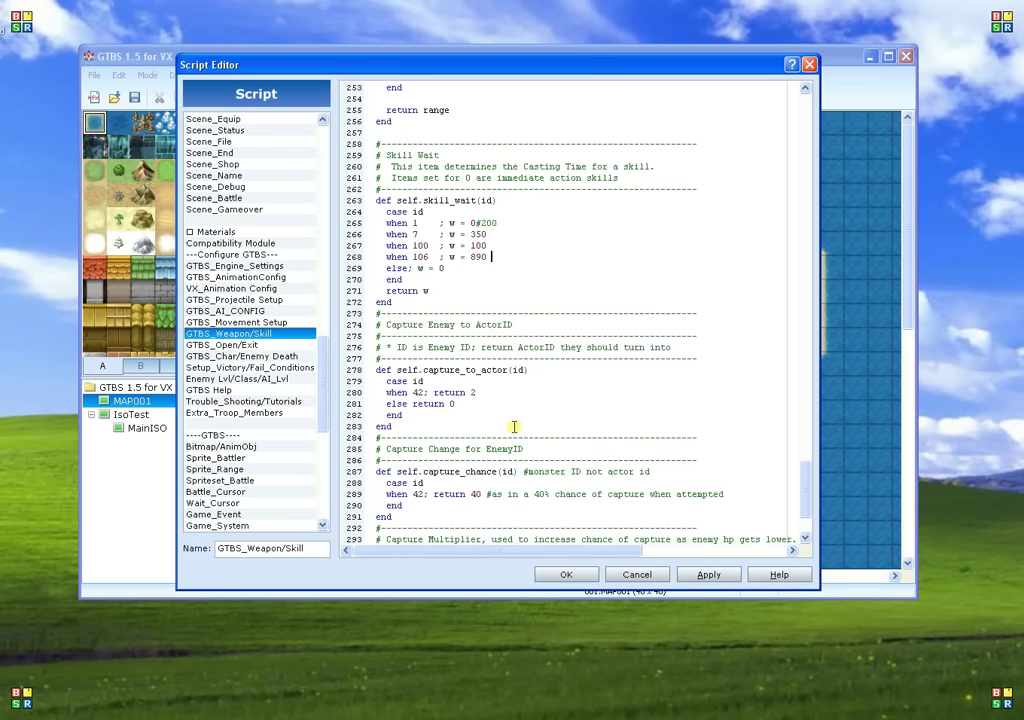
{"action": "scroll", "coordinate": [513, 427], "scroll_direction": "up", "scroll_amount": 17}
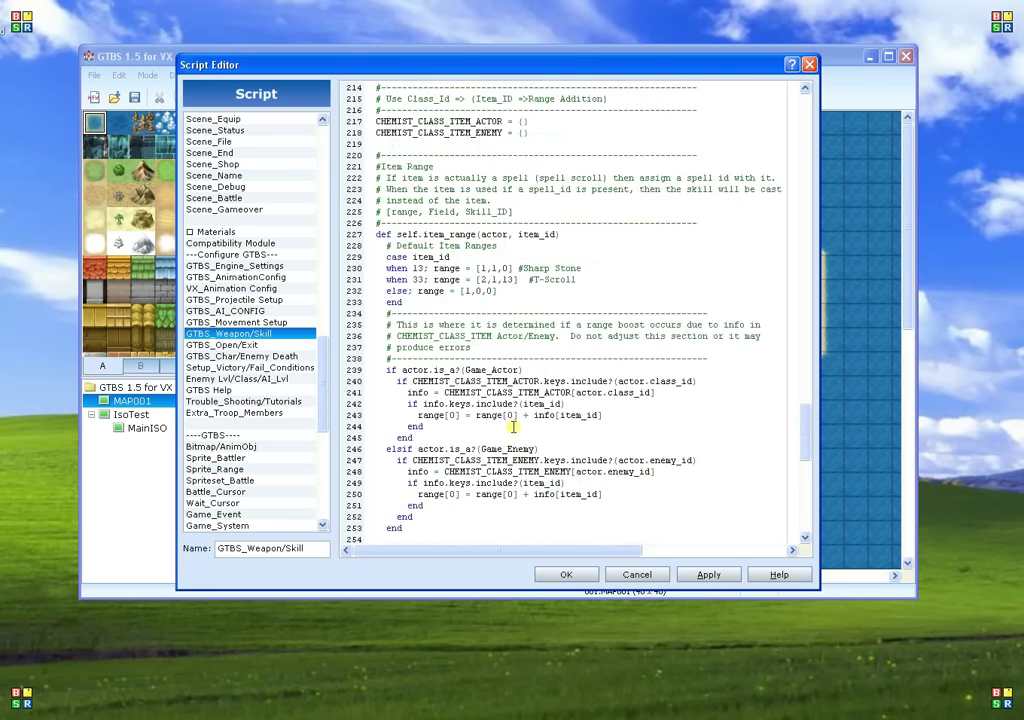
{"action": "scroll", "coordinate": [513, 427], "scroll_direction": "up", "scroll_amount": 20}
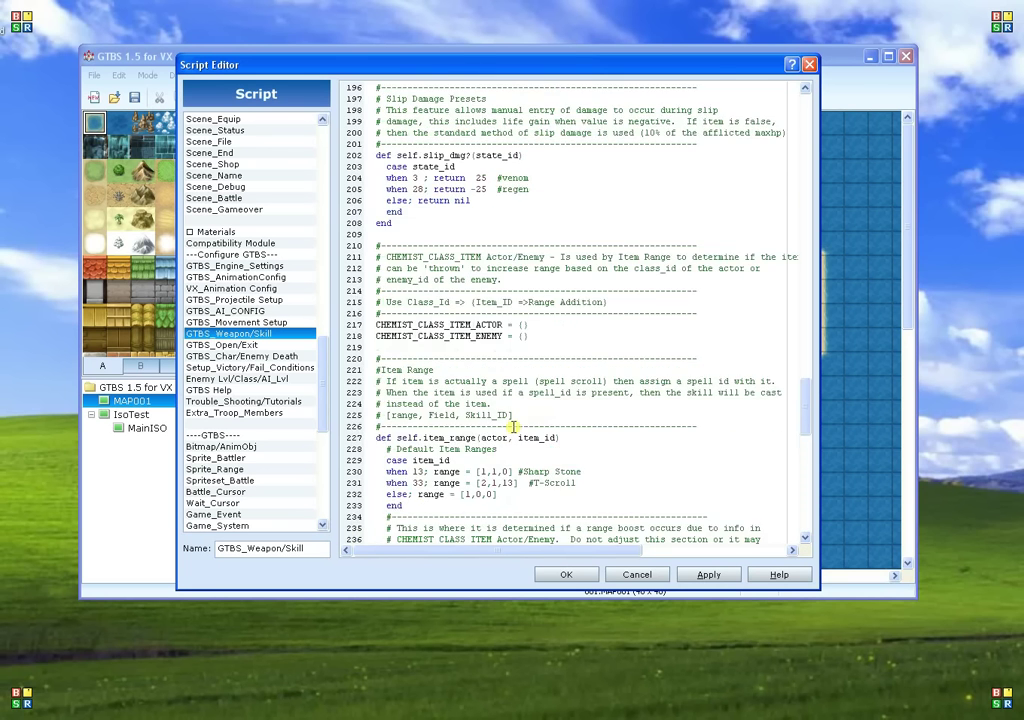
{"action": "scroll", "coordinate": [513, 427], "scroll_direction": "up", "scroll_amount": 20}
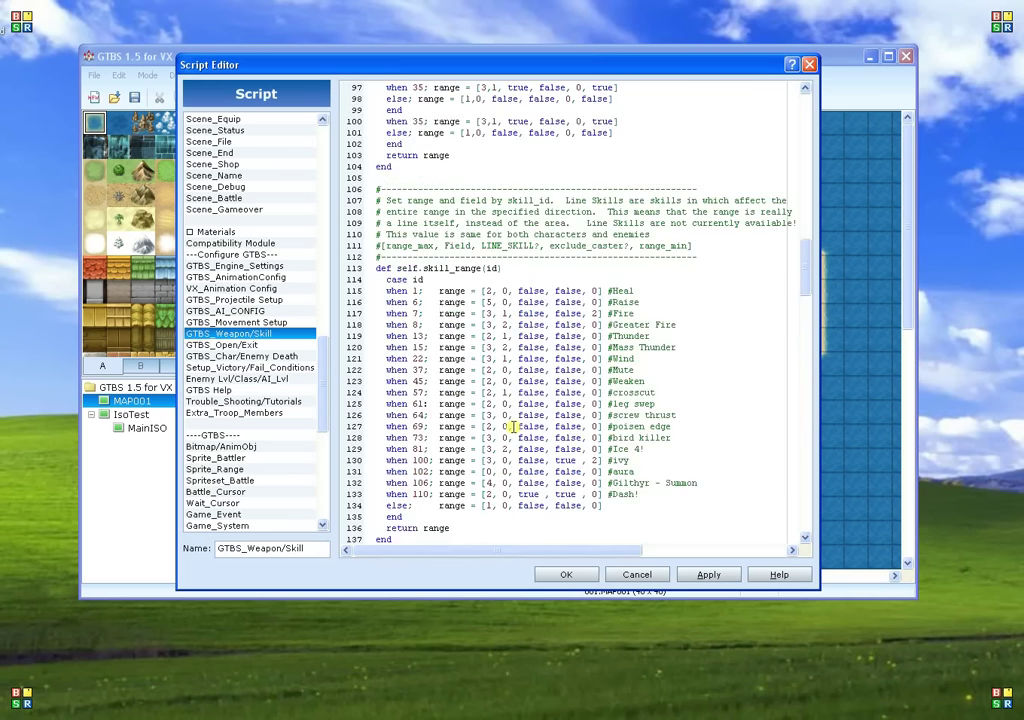
{"action": "scroll", "coordinate": [513, 427], "scroll_direction": "up", "scroll_amount": 5}
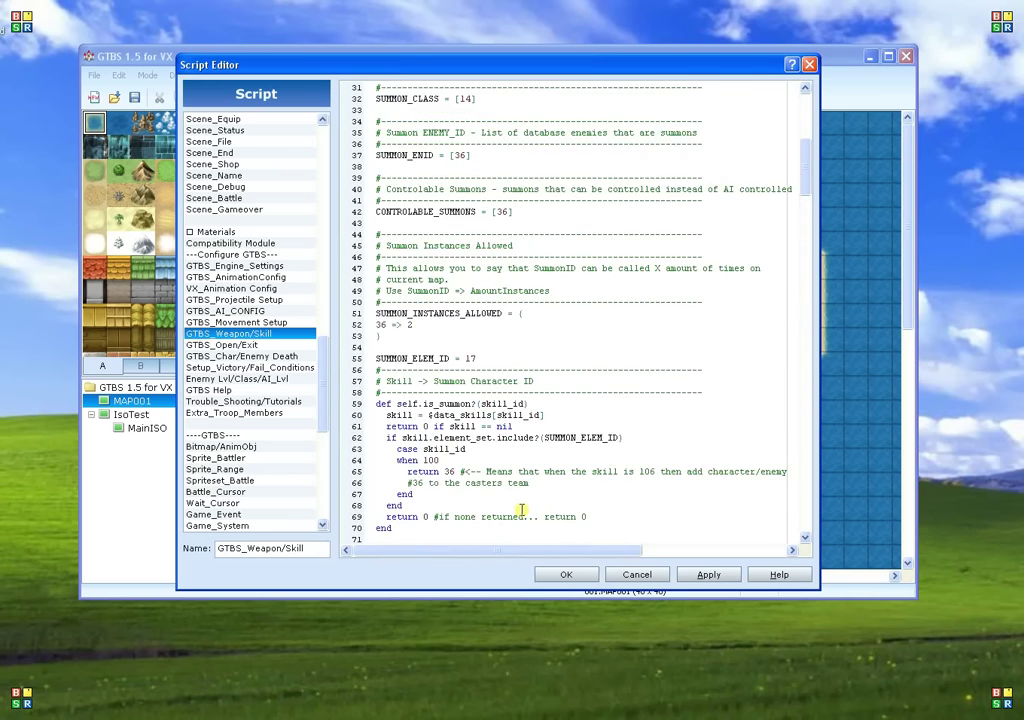
{"action": "scroll", "coordinate": [521, 510], "scroll_direction": "up", "scroll_amount": 10}
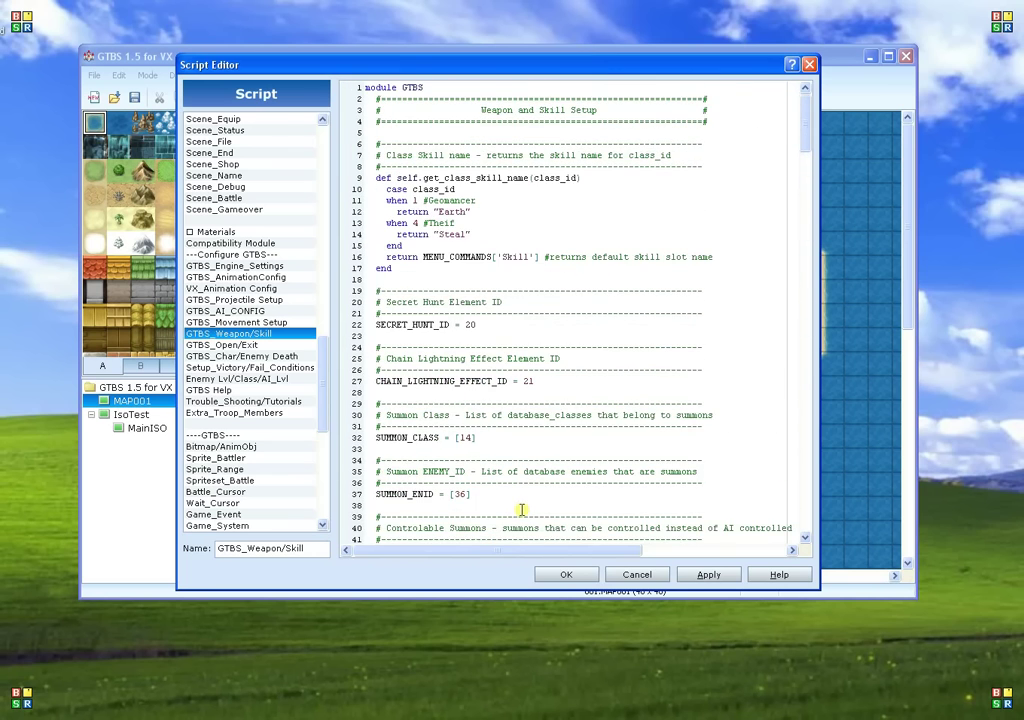
{"action": "left_click", "coordinate": [704, 568]}
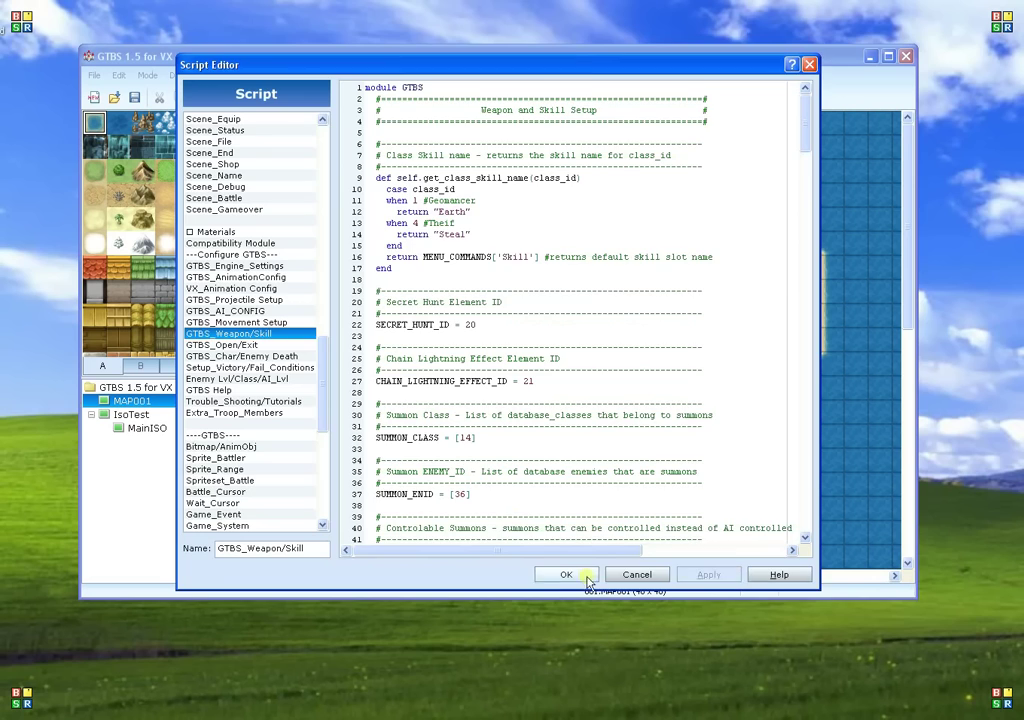